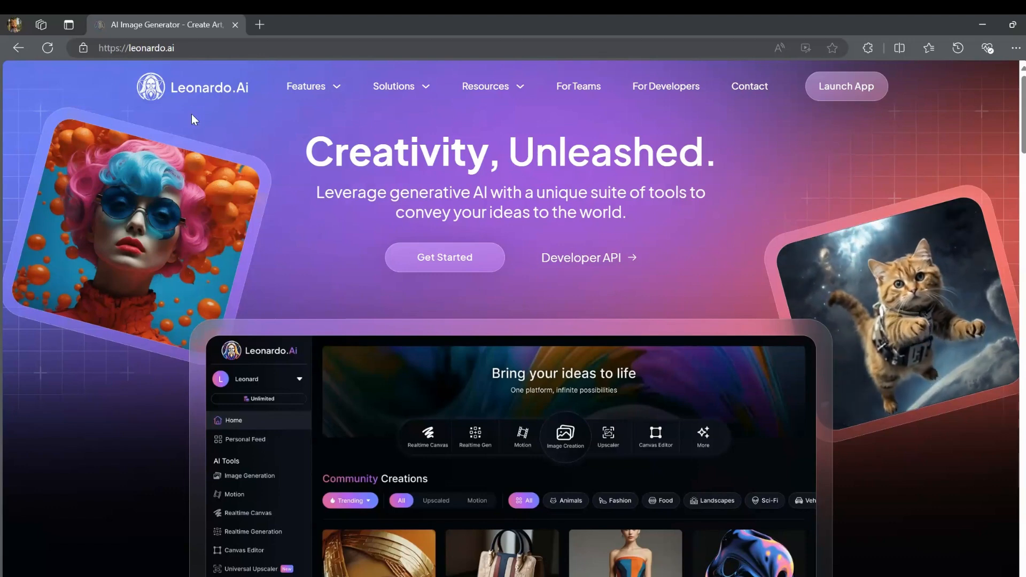
Launch the Leonardo.Ai web app from its home page and open the Image Creation tool.
{"action": "left_click", "coordinate": [845, 94]}
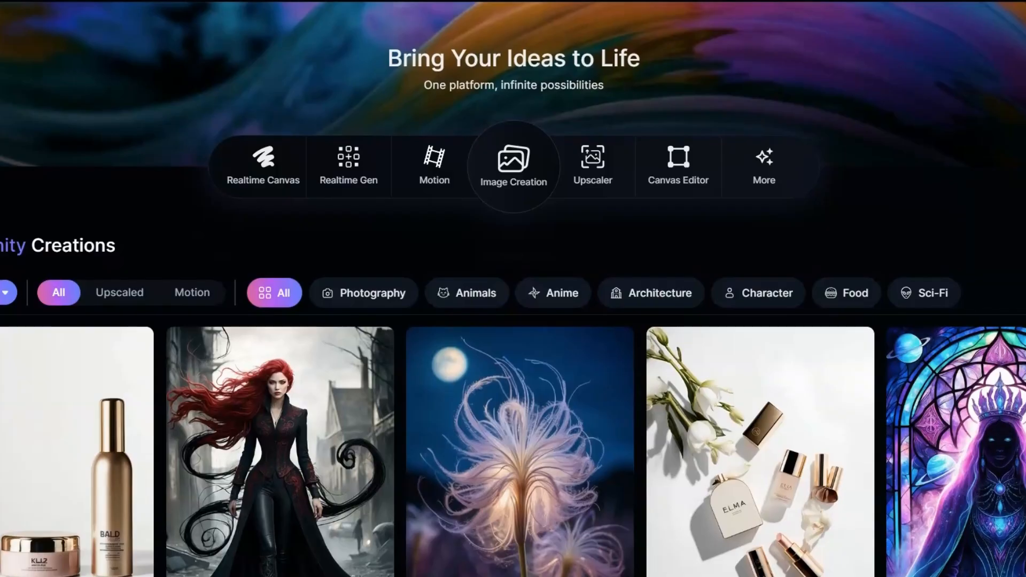
{"action": "left_click", "coordinate": [513, 204]}
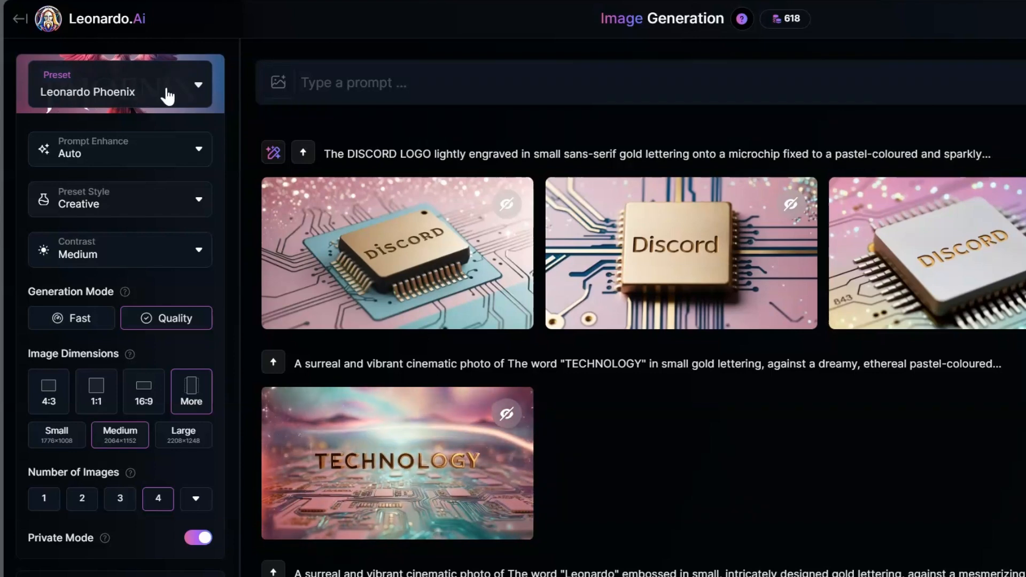
Choose the Leonardo Phoenix platform preset and turn Prompt Enhance off.
{"action": "left_click", "coordinate": [201, 90]}
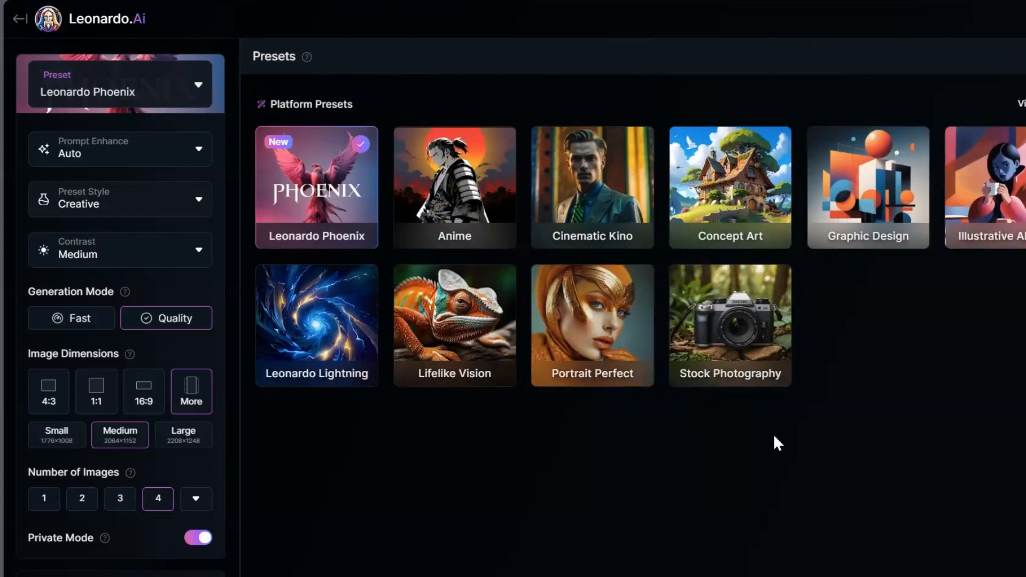
{"action": "left_click", "coordinate": [310, 182]}
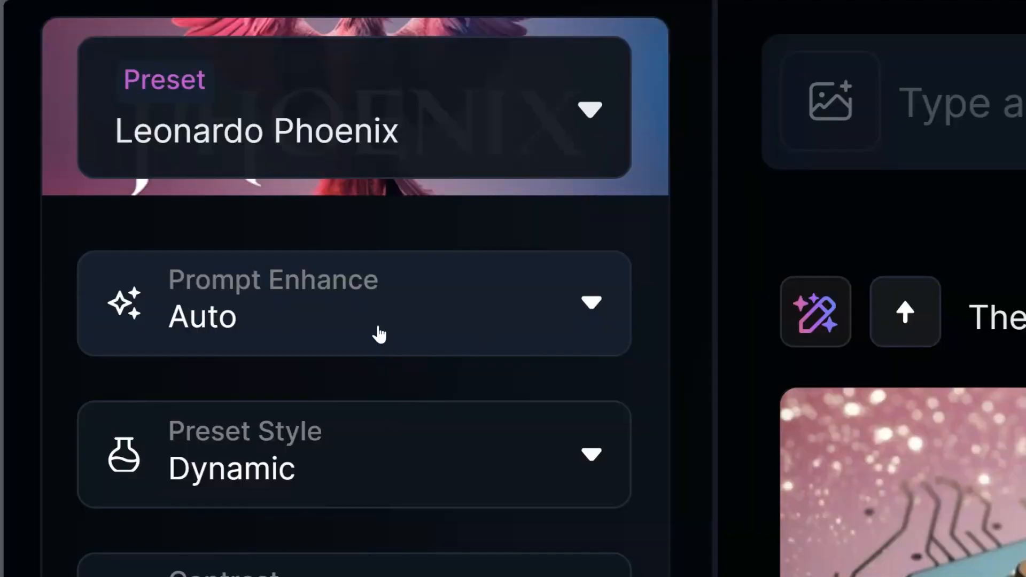
{"action": "left_click", "coordinate": [395, 302]}
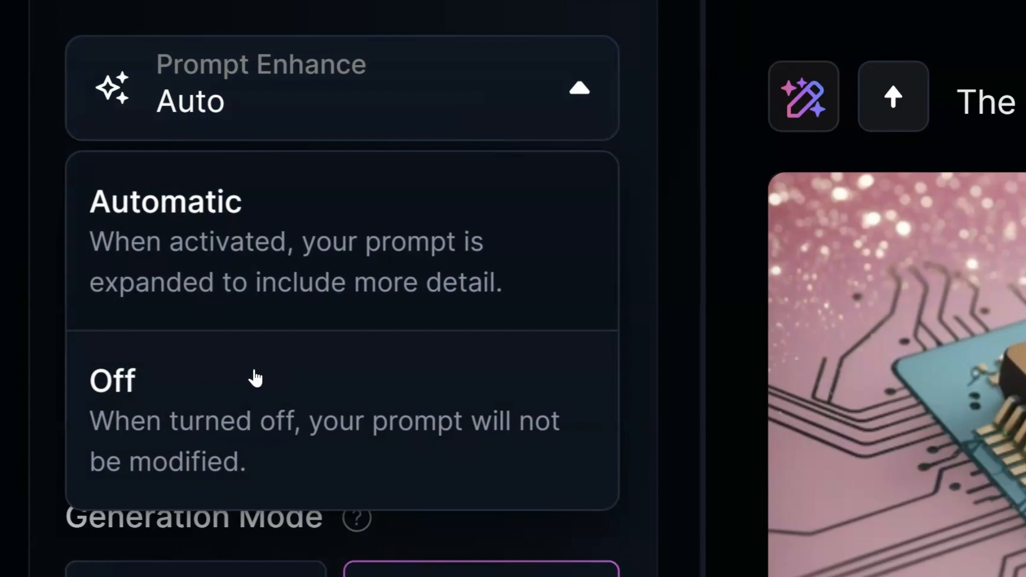
{"action": "left_click", "coordinate": [266, 378]}
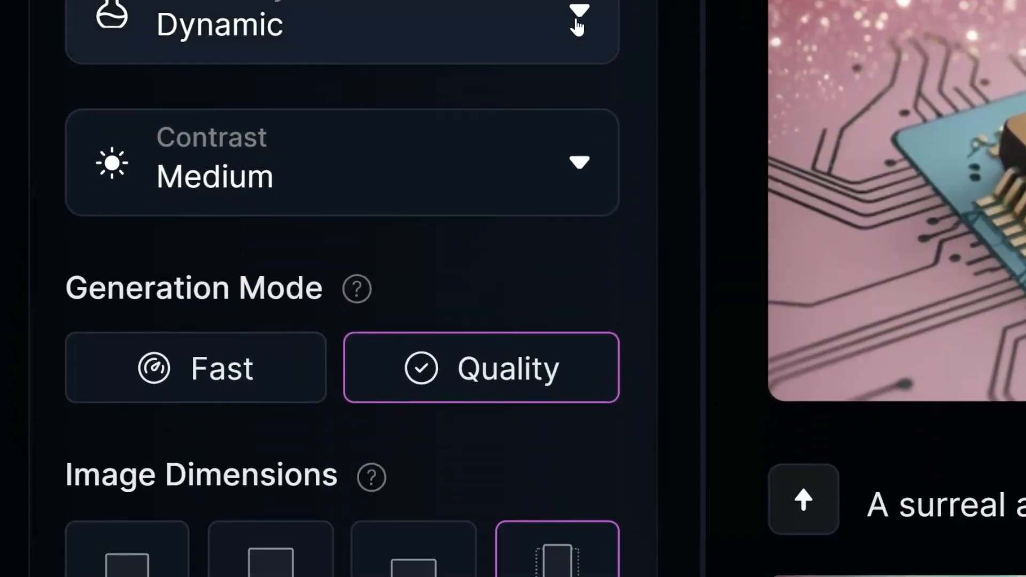
Set the Preset Style for the image generation to Creative.
{"action": "left_click", "coordinate": [585, 16]}
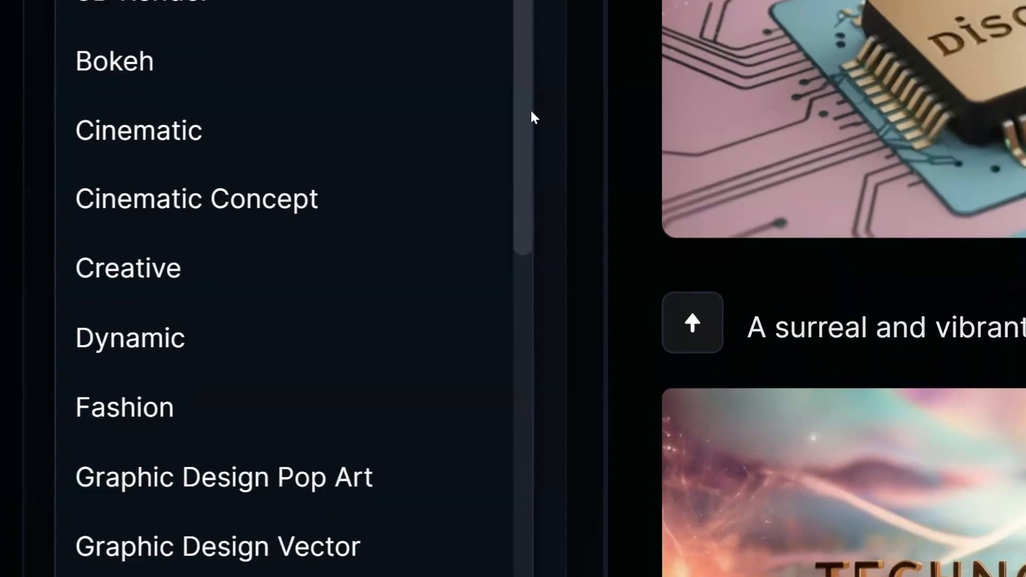
{"action": "left_click_drag", "start_coordinate": [523, 96], "coordinate": [436, 199]}
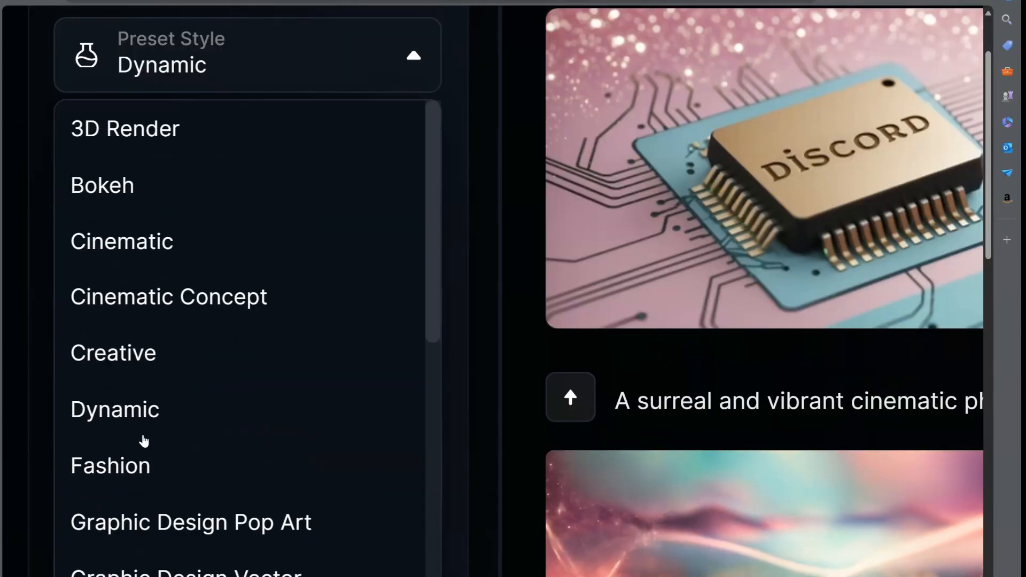
{"action": "left_click", "coordinate": [136, 372]}
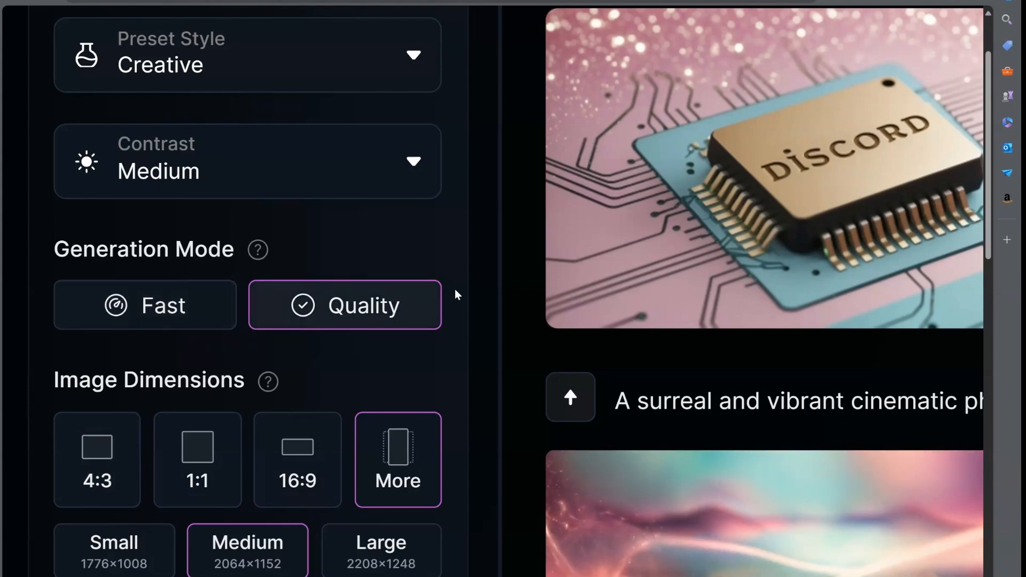
Review the generation mode, dimensions, image count and private mode settings, and expand Advanced Settings to examine its options.
{"action": "scroll", "coordinate": [459, 272], "scroll_direction": "down", "scroll_amount": 2}
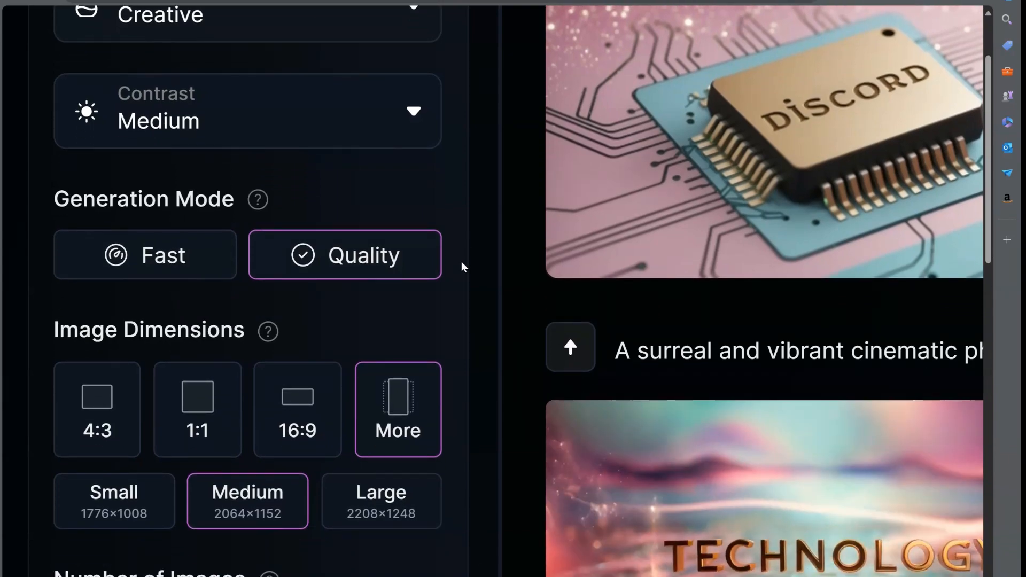
{"action": "scroll", "coordinate": [461, 265], "scroll_direction": "down", "scroll_amount": 3}
{"action": "scroll", "coordinate": [461, 261], "scroll_direction": "down", "scroll_amount": 1}
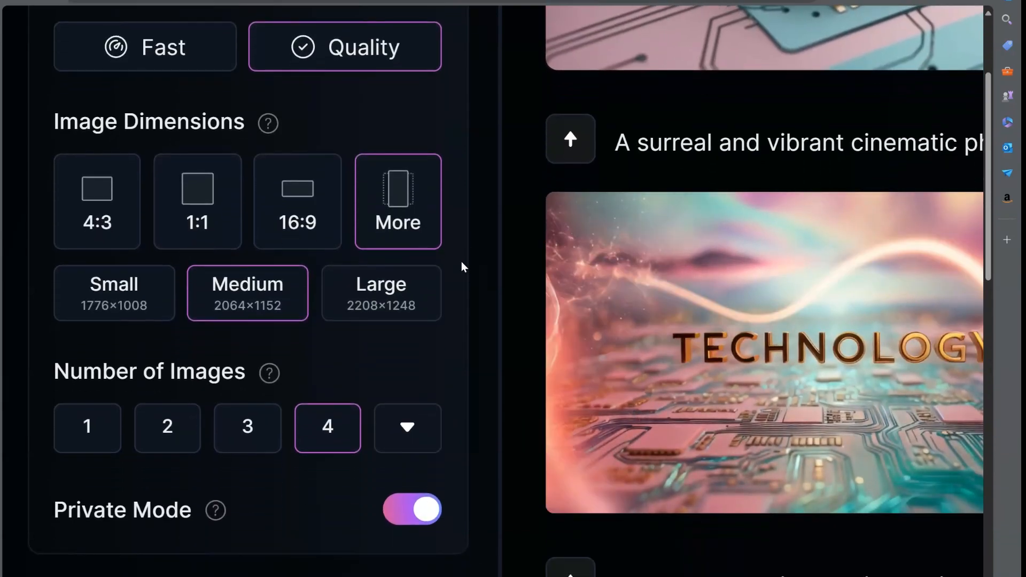
{"action": "scroll", "coordinate": [476, 216], "scroll_direction": "down", "scroll_amount": 4}
{"action": "scroll", "coordinate": [478, 221], "scroll_direction": "down", "scroll_amount": 2}
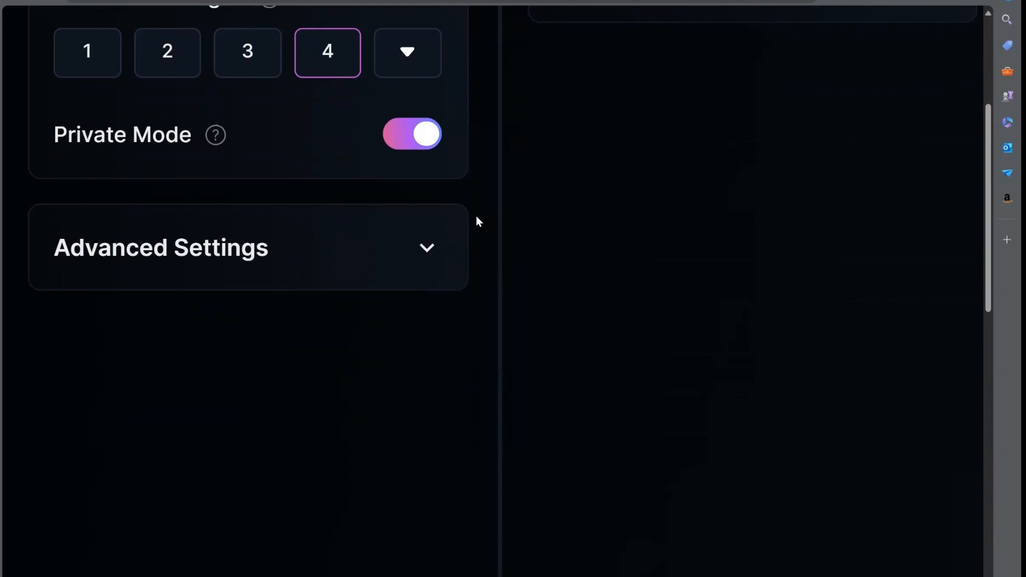
{"action": "key", "text": "ctrl+minus"}
{"action": "key", "text": "ctrl+minus"}
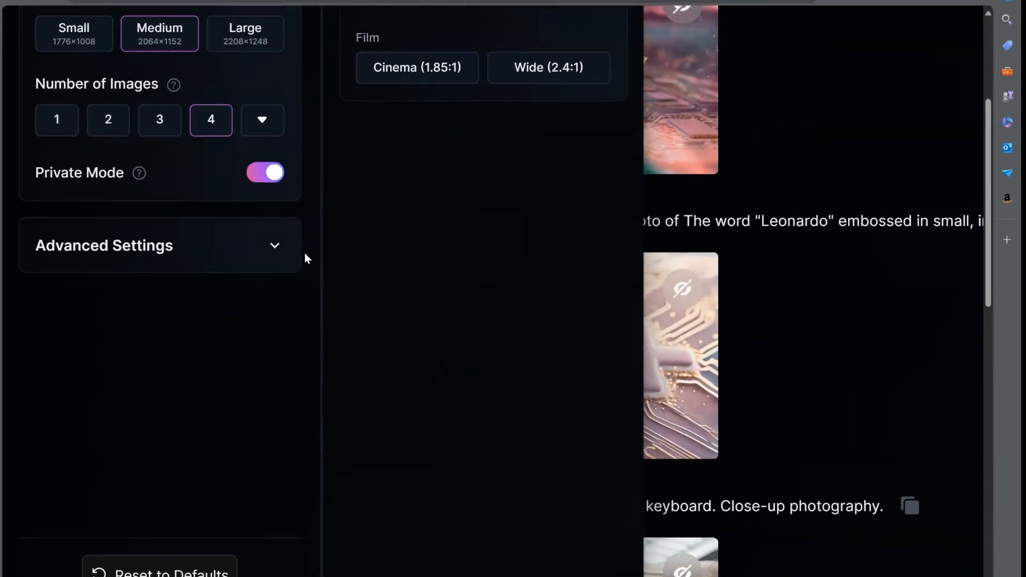
{"action": "left_click", "coordinate": [276, 248]}
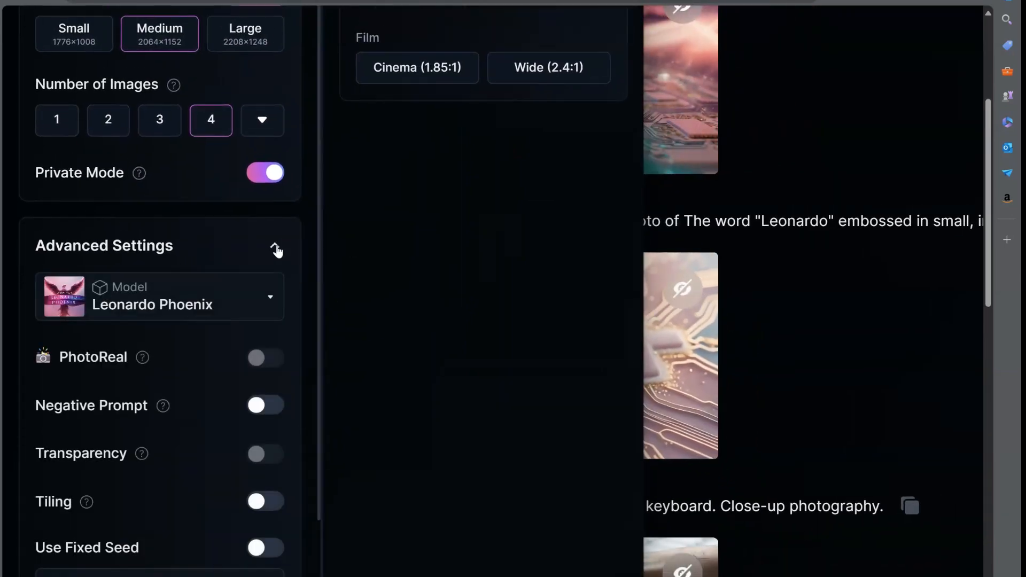
{"action": "scroll", "coordinate": [277, 252], "scroll_direction": "down", "scroll_amount": 1}
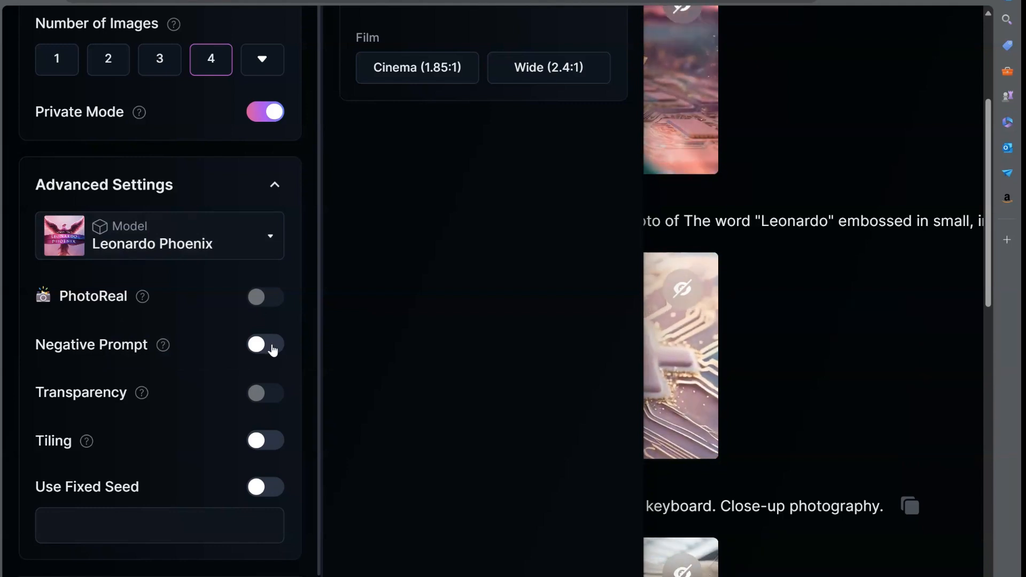
{"action": "scroll", "coordinate": [272, 344], "scroll_direction": "up", "scroll_amount": 10}
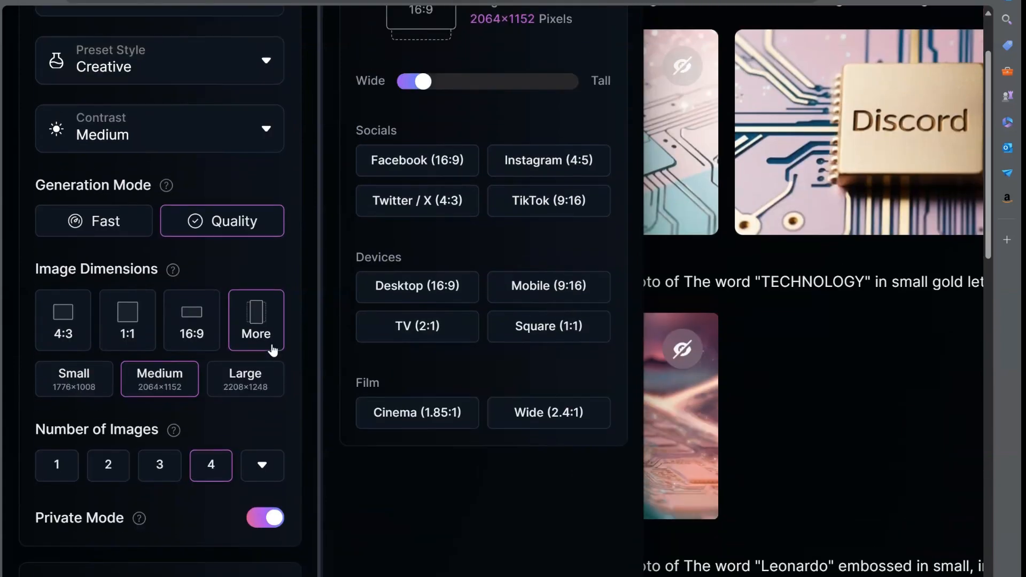
{"action": "scroll", "coordinate": [272, 344], "scroll_direction": "up", "scroll_amount": 2}
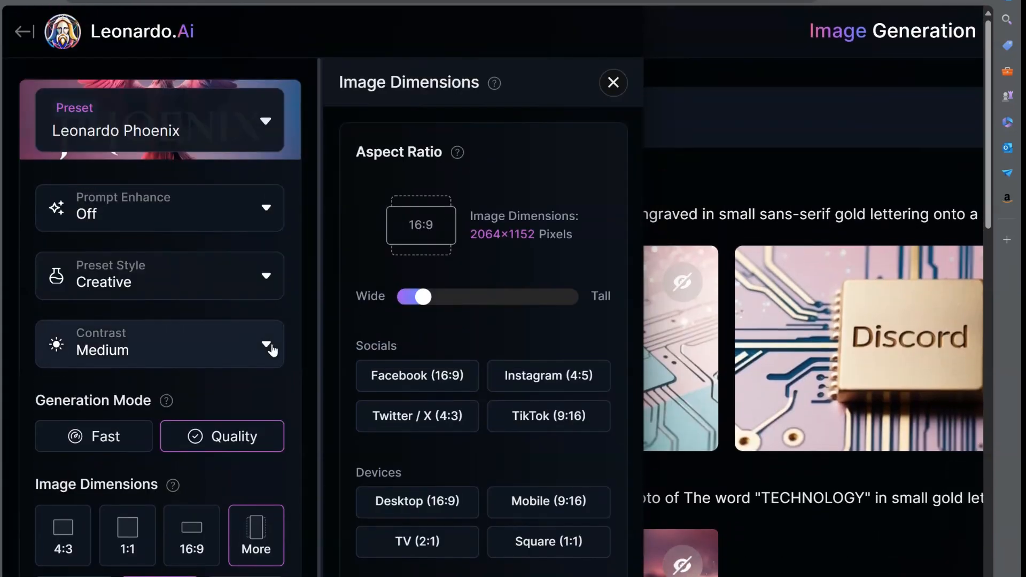
Close the Image Dimensions options to return to the prompt and the previous generations.
{"action": "left_click", "coordinate": [615, 87]}
{"action": "key", "text": "ctrl+minus"}
{"action": "key", "text": "ctrl+minus"}
{"action": "key", "text": "ctrl+minus"}
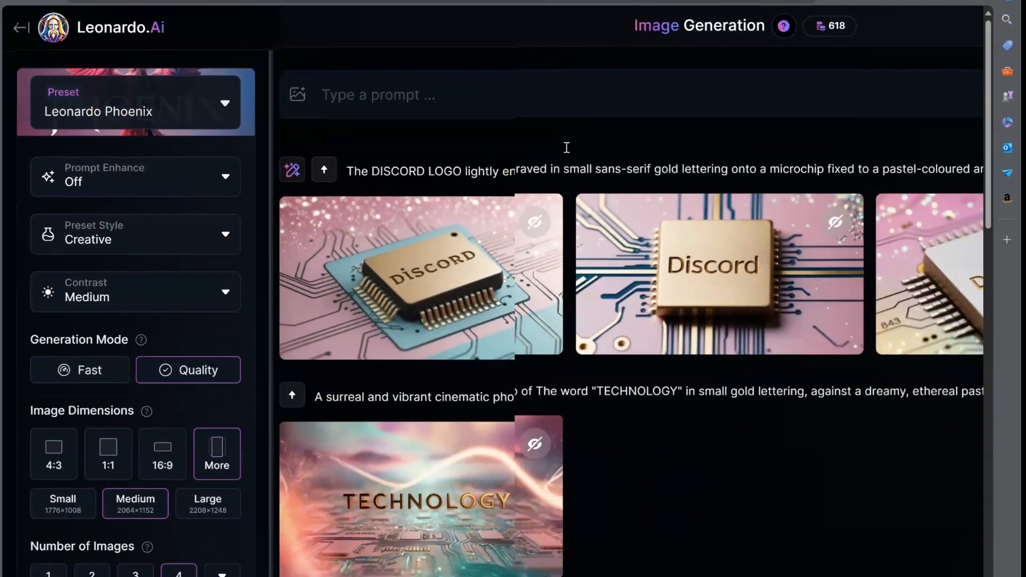
{"action": "key", "text": "ctrl+minus"}
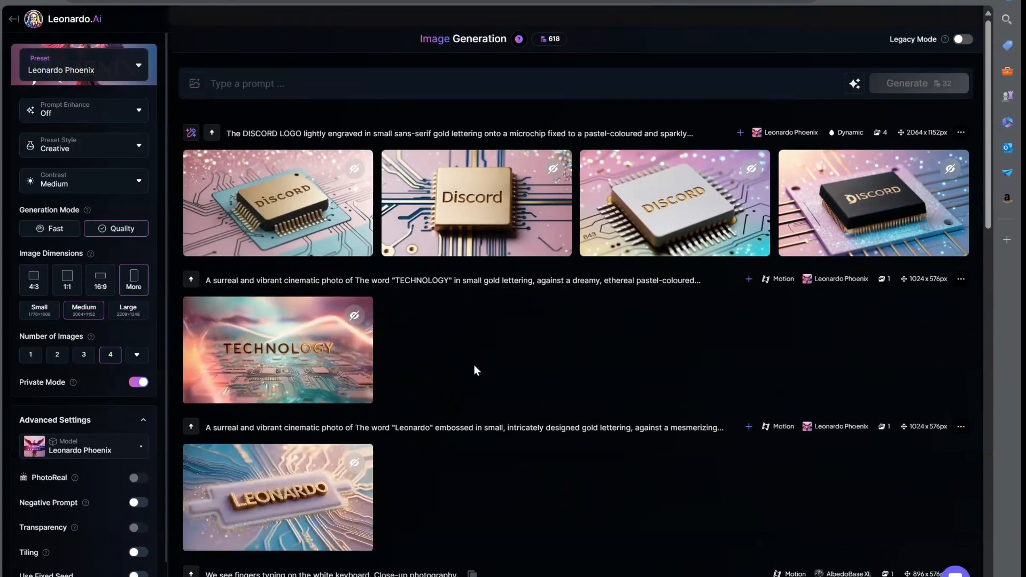
Generate images from the prompt "An astronaut cat, on the moon, with beautiful galaxy background. Pastel colour palette.".
{"action": "left_click", "coordinate": [298, 72]}
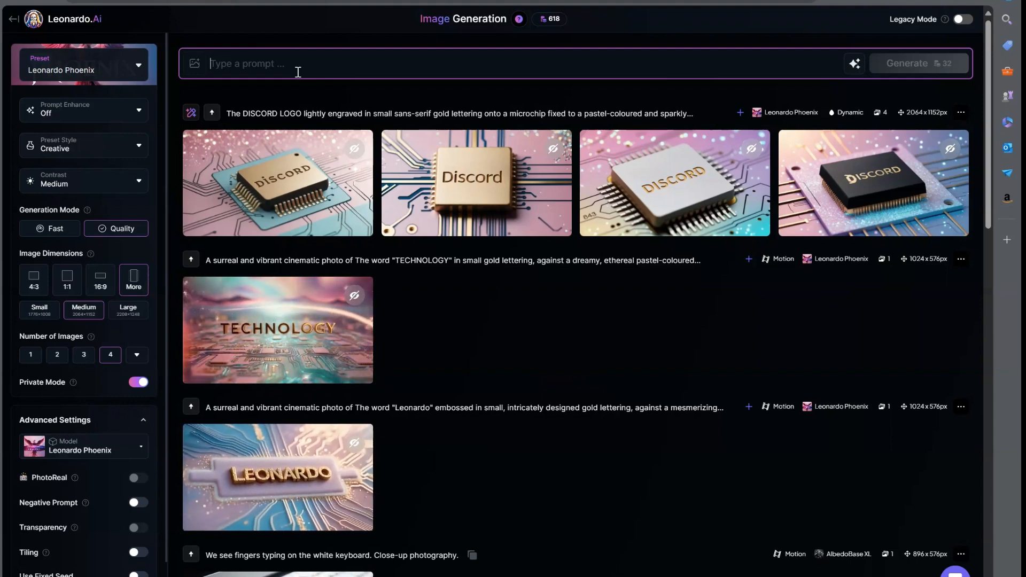
{"action": "type", "text": "An astronaut cat"}
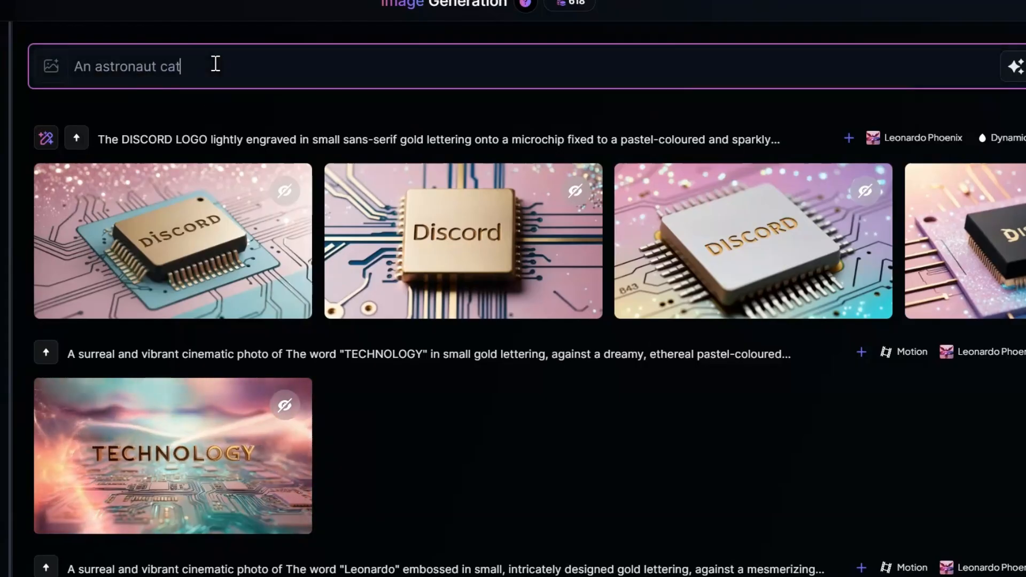
{"action": "type", "text": ", on th"}
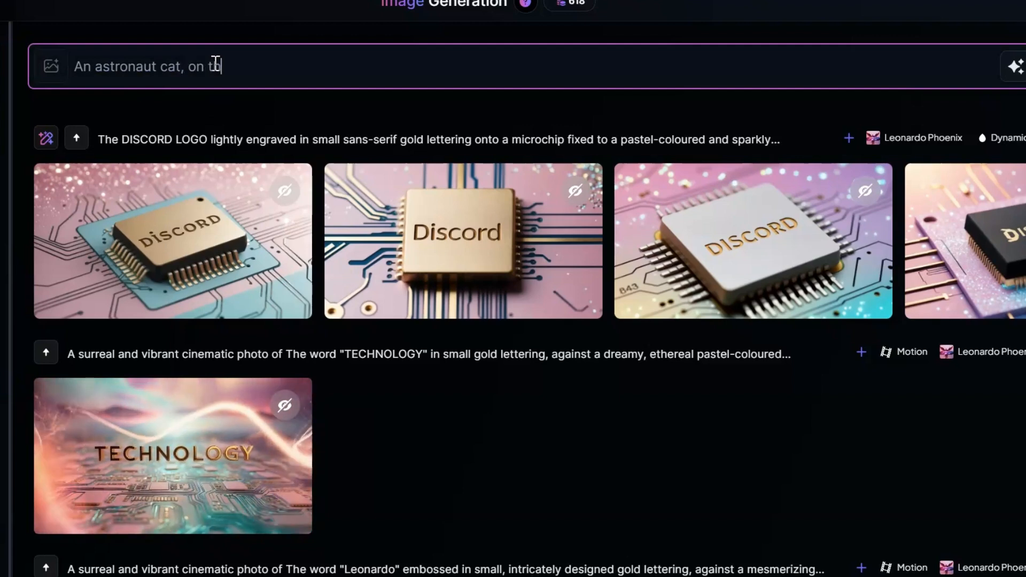
{"action": "type", "text": "e moon, with "}
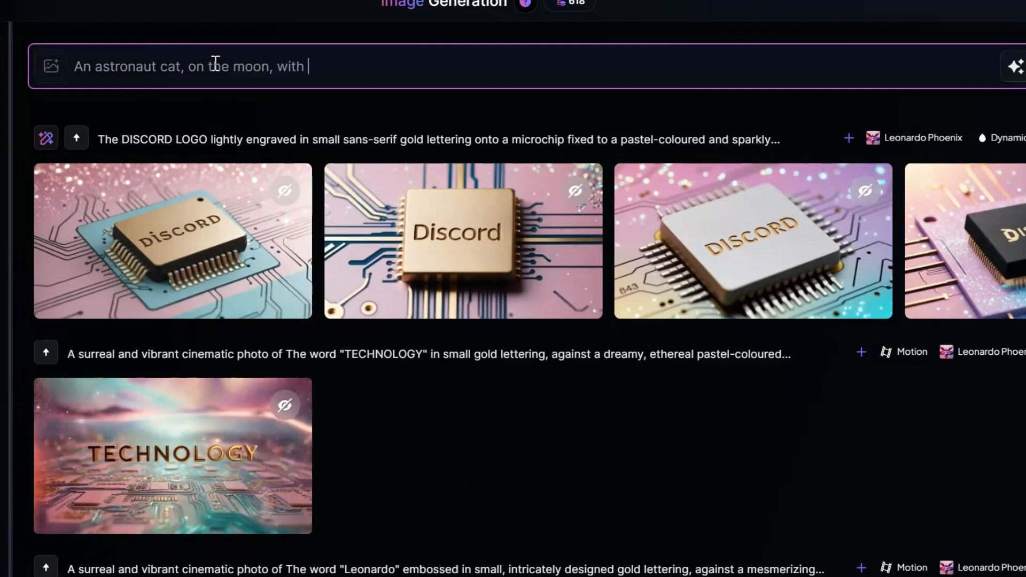
{"action": "type", "text": "beau"}
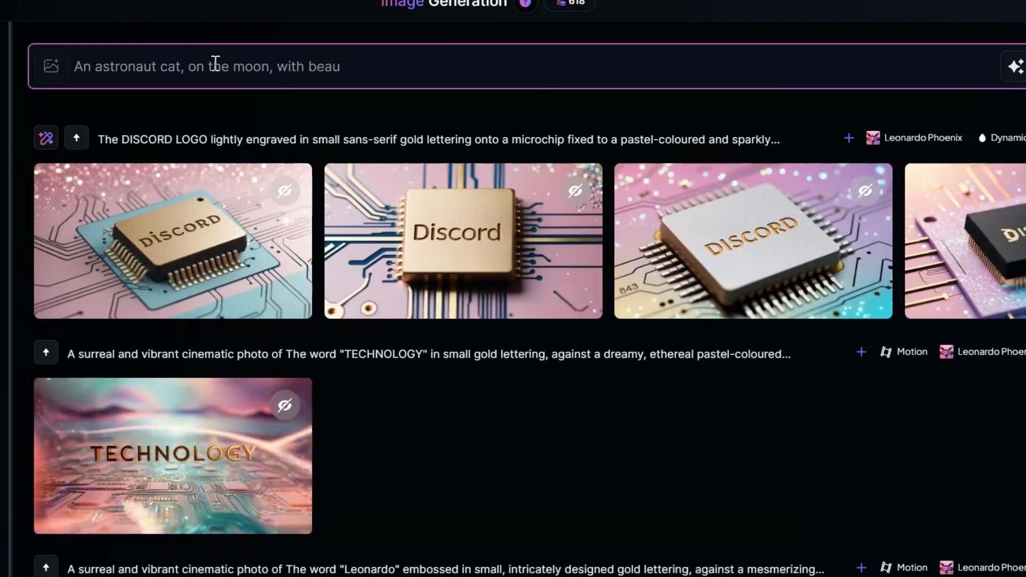
{"action": "type", "text": "tiful galax"}
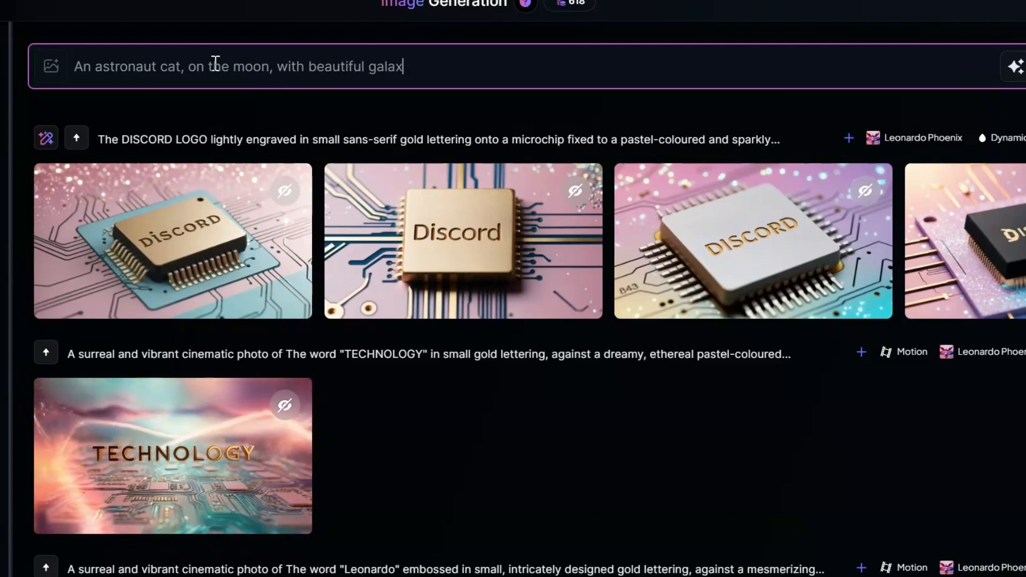
{"action": "type", "text": "y background. Paster"}
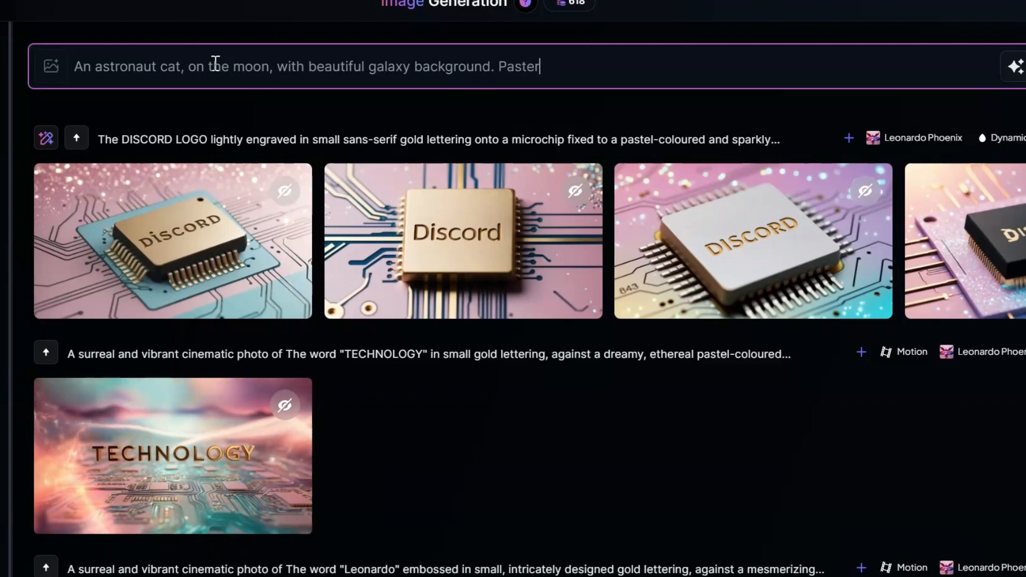
{"action": "key", "text": "BackSpace"}
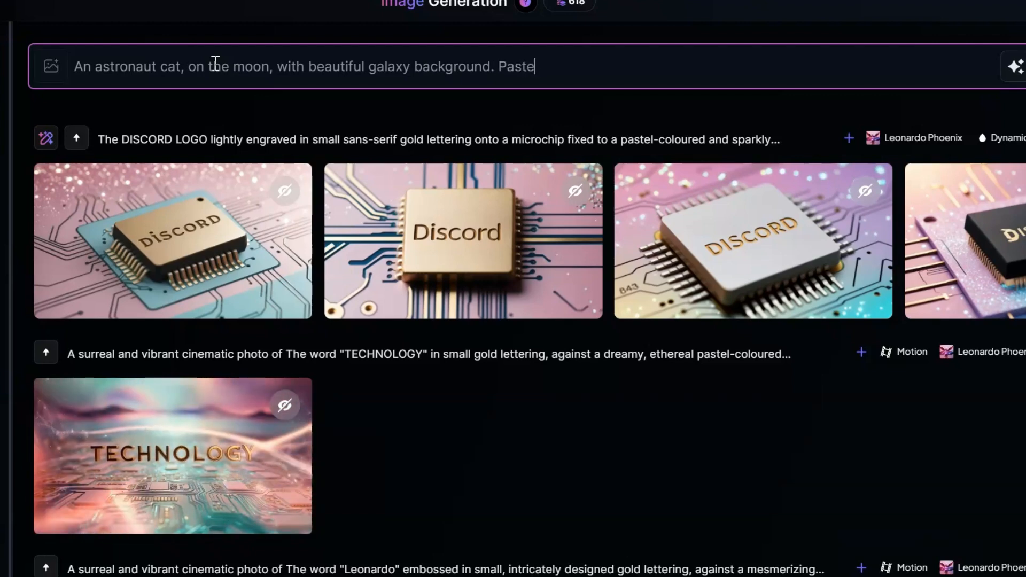
{"action": "type", "text": "l colour "}
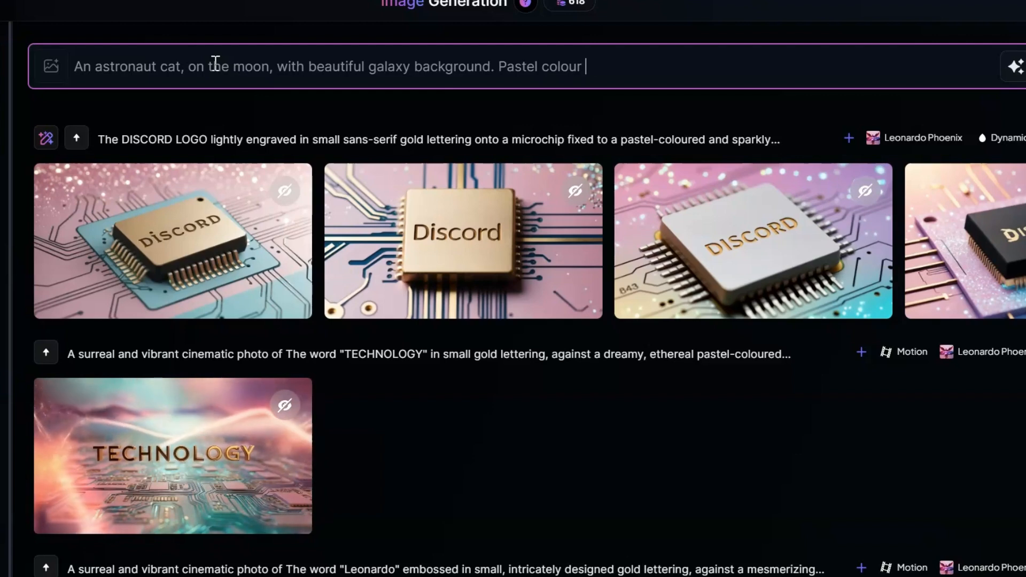
{"action": "type", "text": "pall"}
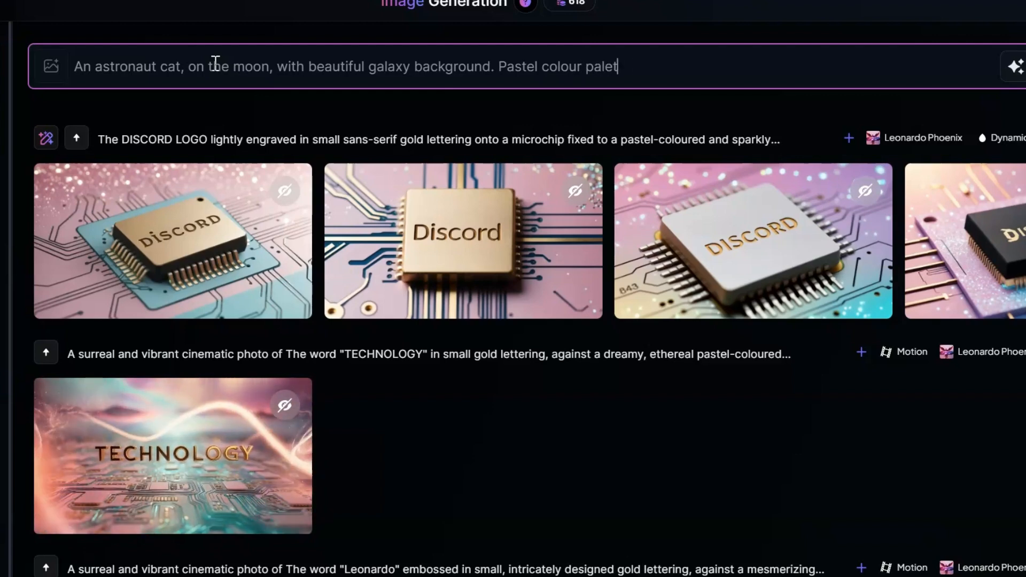
{"action": "type", "text": "ette."}
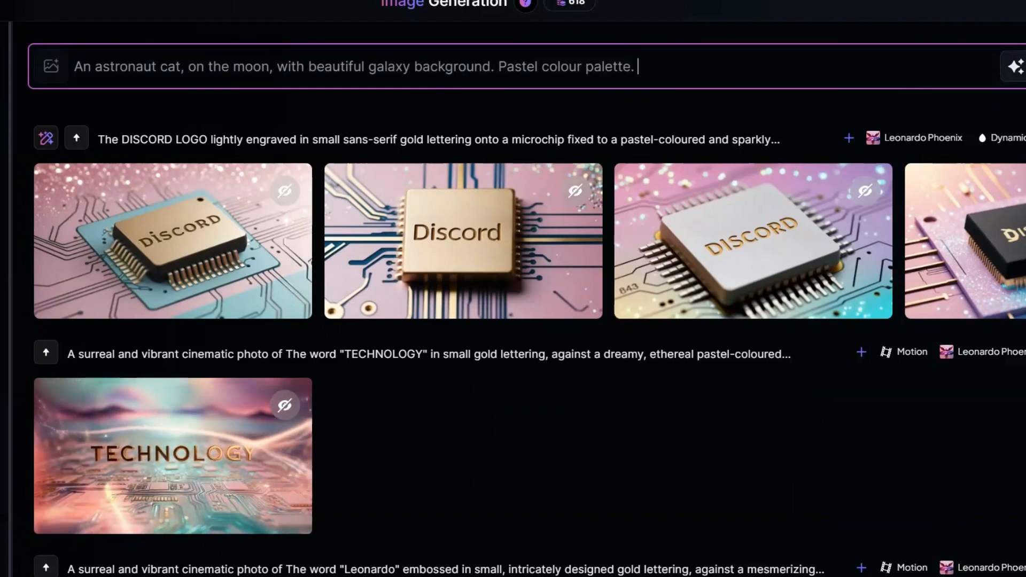
{"action": "key", "text": "Return"}
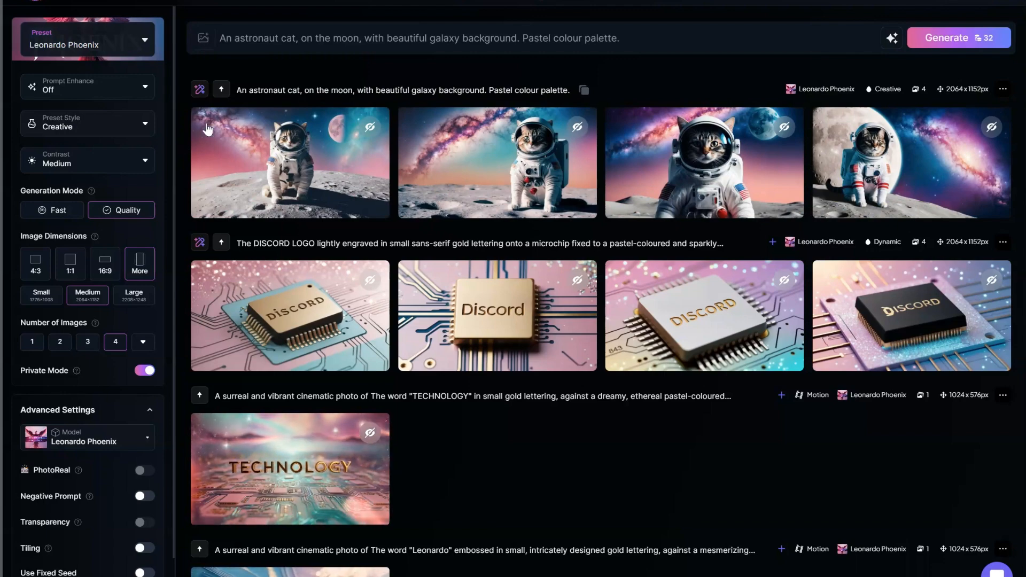
Open the first generated astronaut cat image enlarged and browse through the other three images of the set.
{"action": "left_click", "coordinate": [280, 169]}
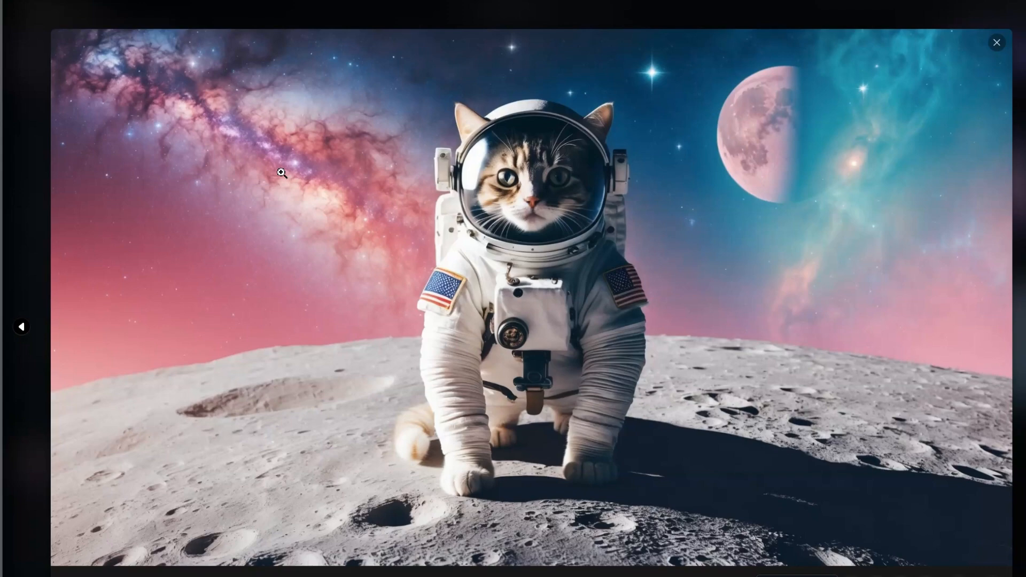
{"action": "key", "text": "Right"}
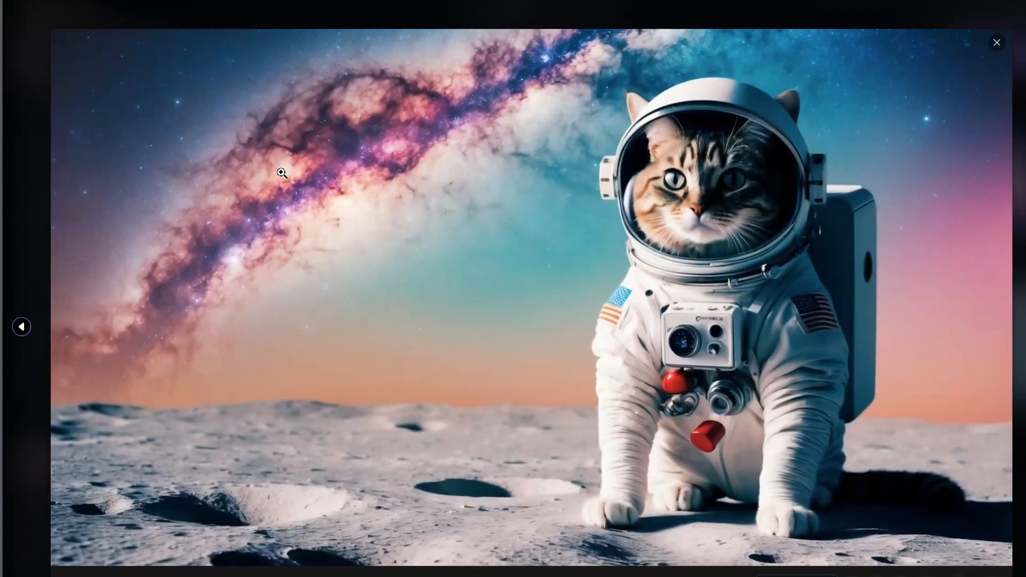
{"action": "key", "text": "Right"}
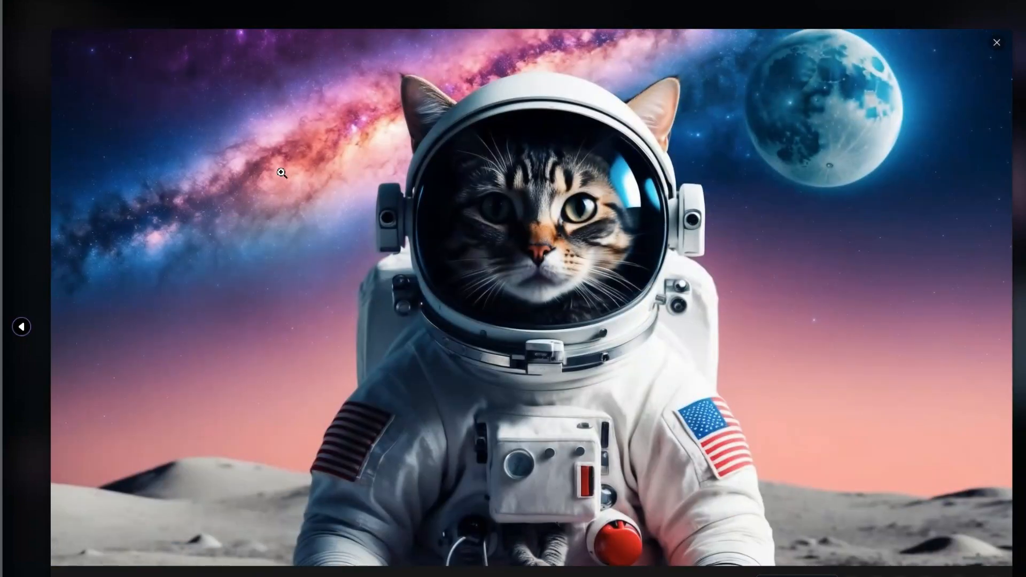
{"action": "key", "text": "Right"}
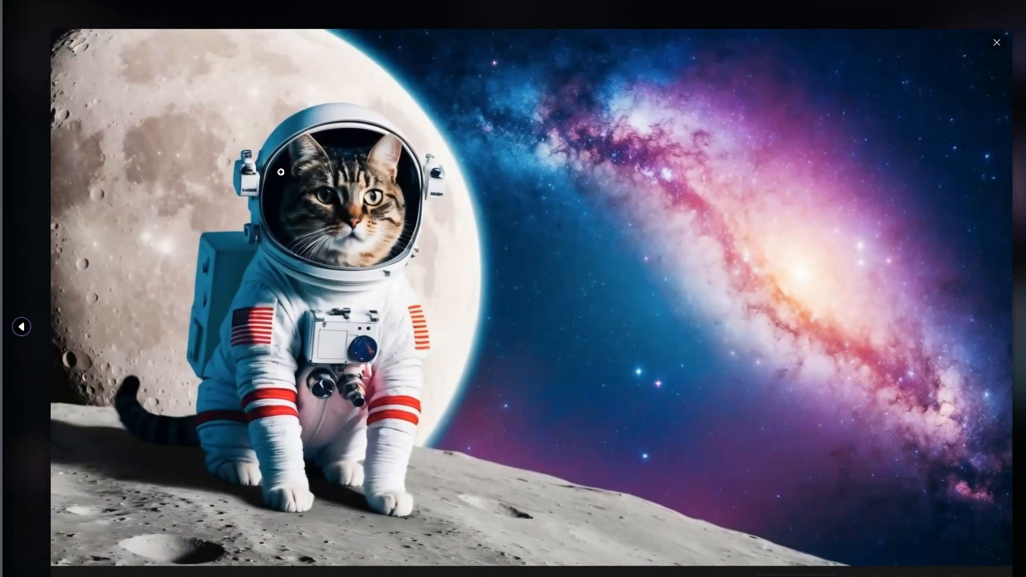
Compare the four enlarged astronaut cat images by browsing forward and back through the set, and return to the generations page.
{"action": "key", "text": "Right"}
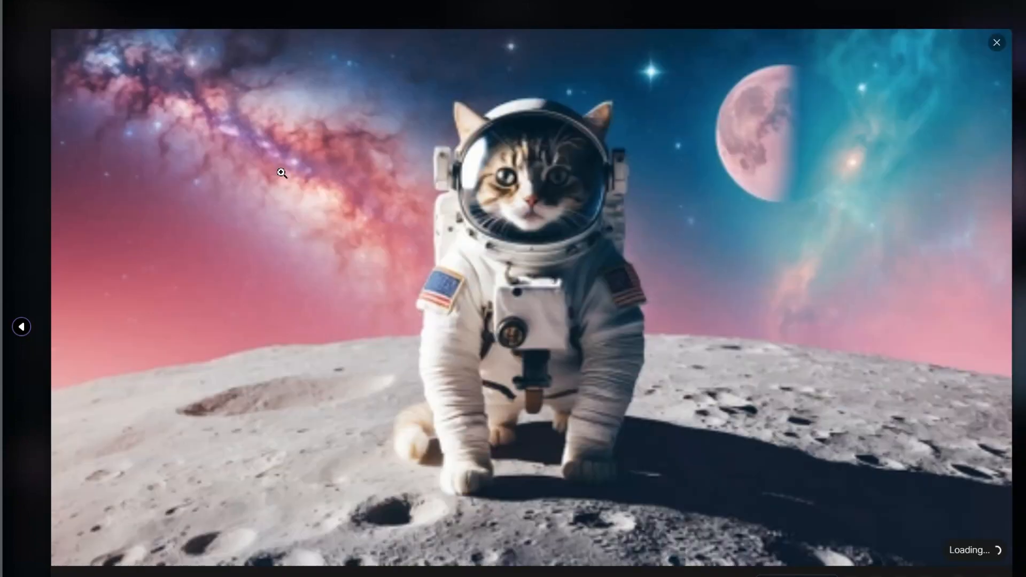
{"action": "key", "text": "Right"}
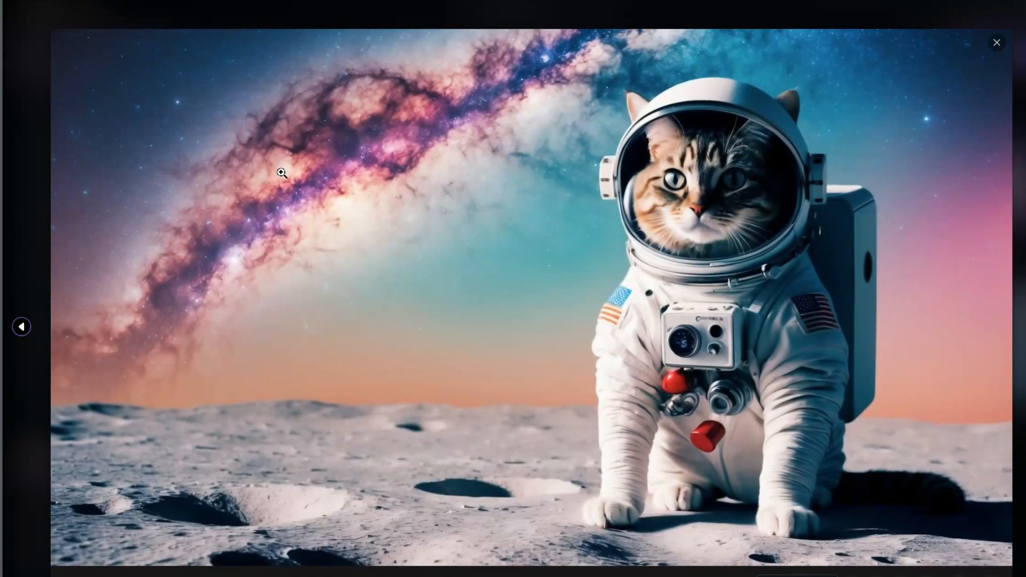
{"action": "key", "text": "Right"}
{"action": "key", "text": "Right"}
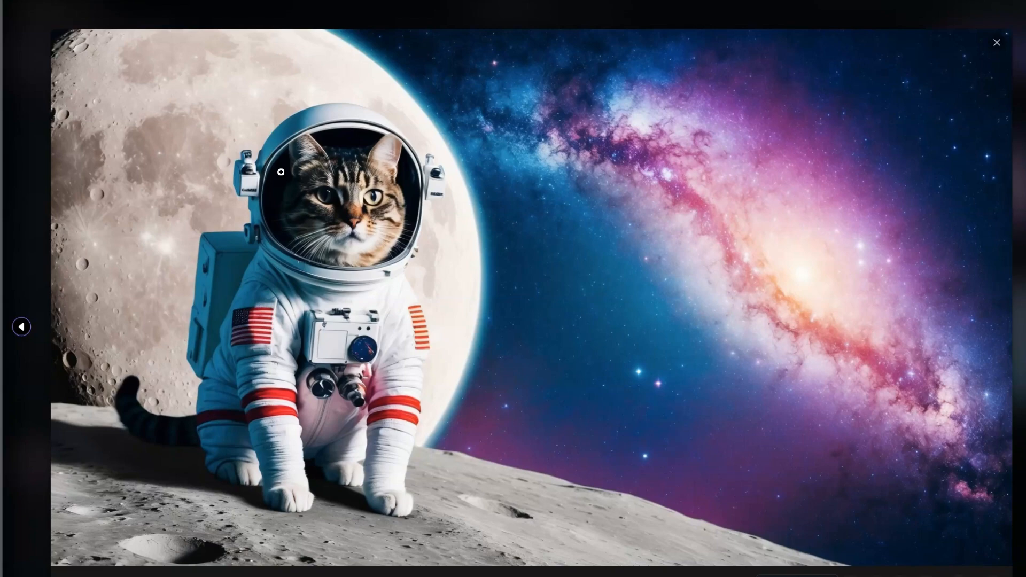
{"action": "key", "text": "Left"}
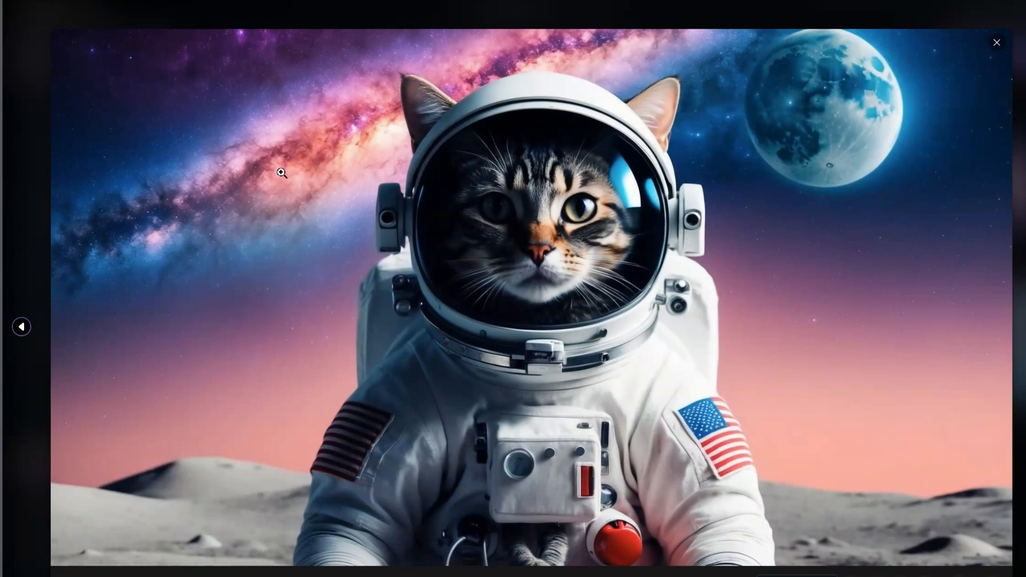
{"action": "key", "text": "Left"}
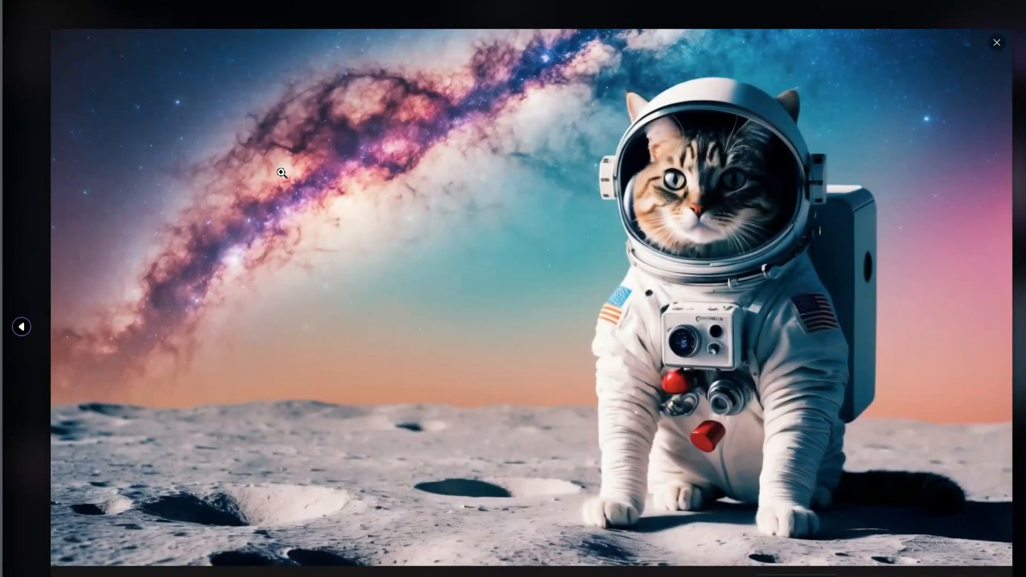
{"action": "key", "text": "Left"}
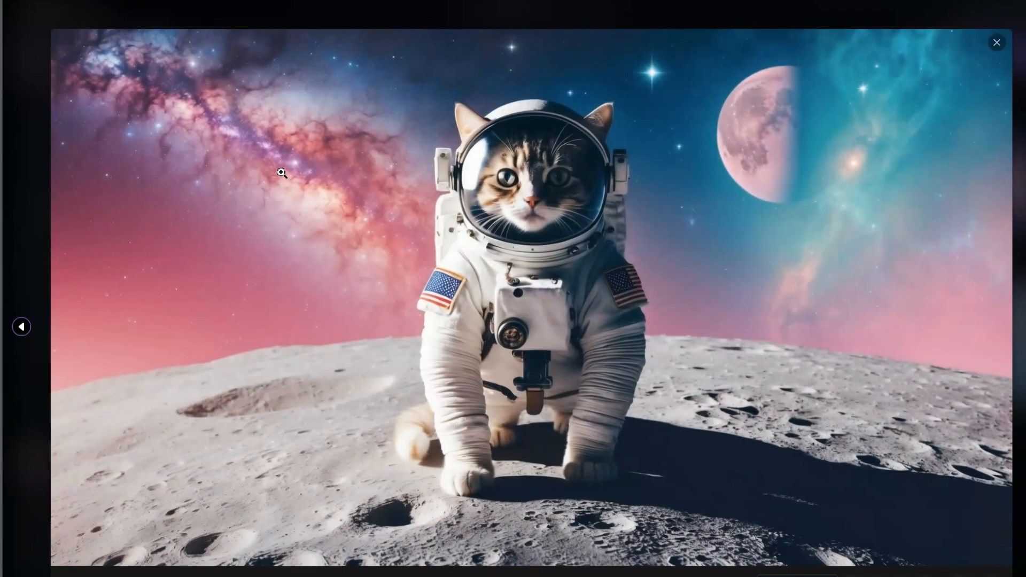
{"action": "key", "text": "Left"}
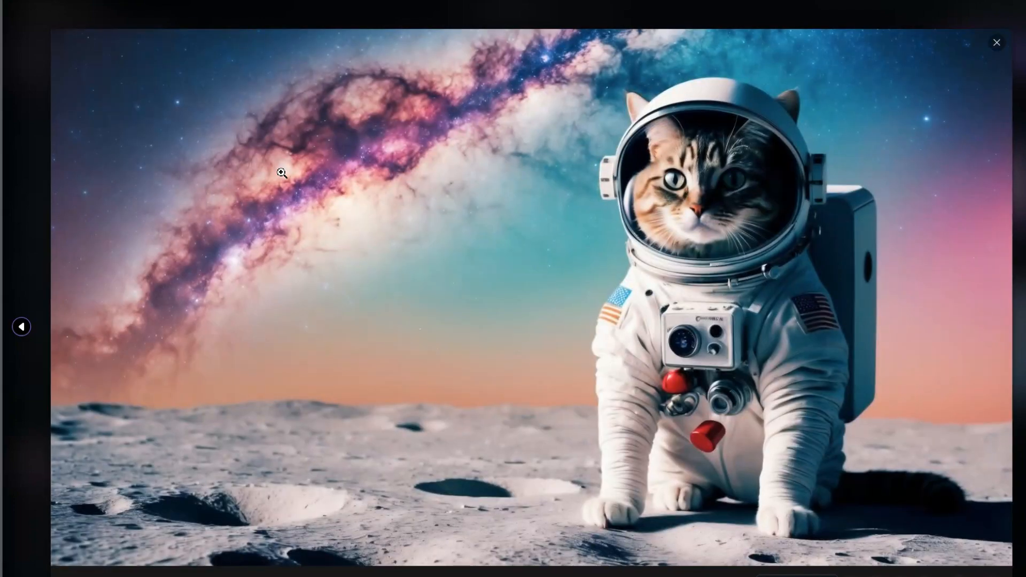
{"action": "key", "text": "Left"}
{"action": "key", "text": "Left"}
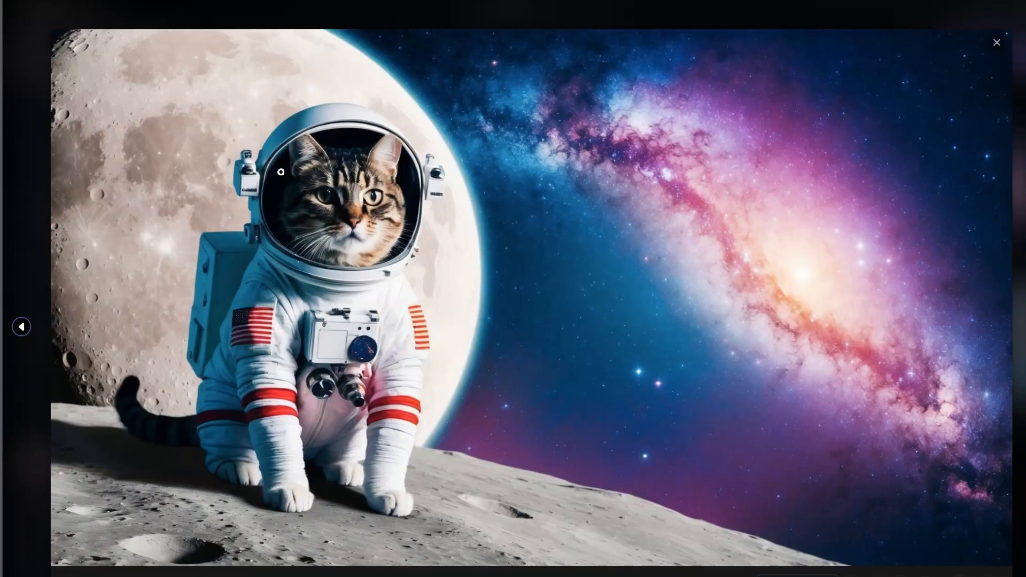
{"action": "key", "text": "Left"}
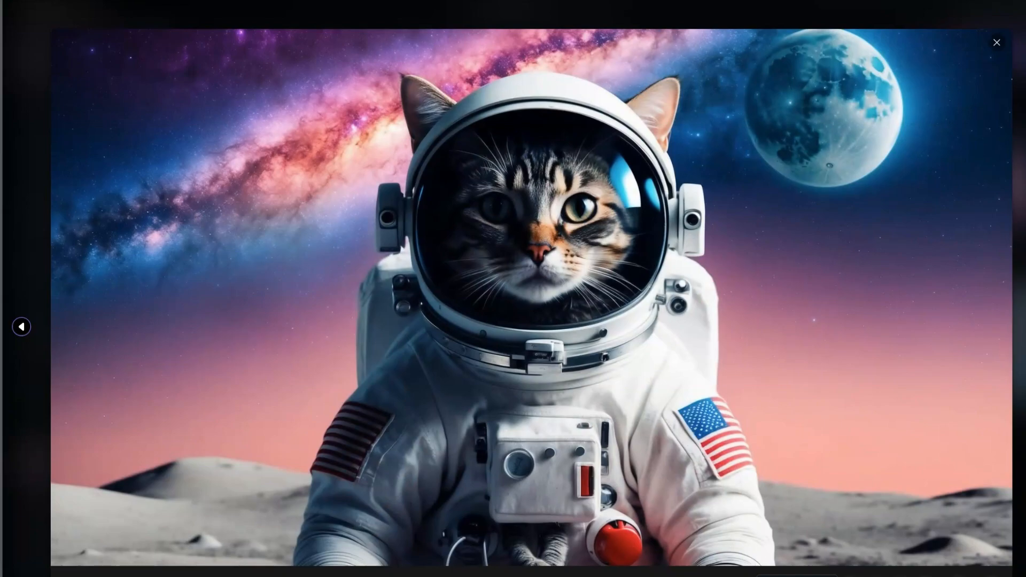
{"action": "left_click", "coordinate": [298, 24]}
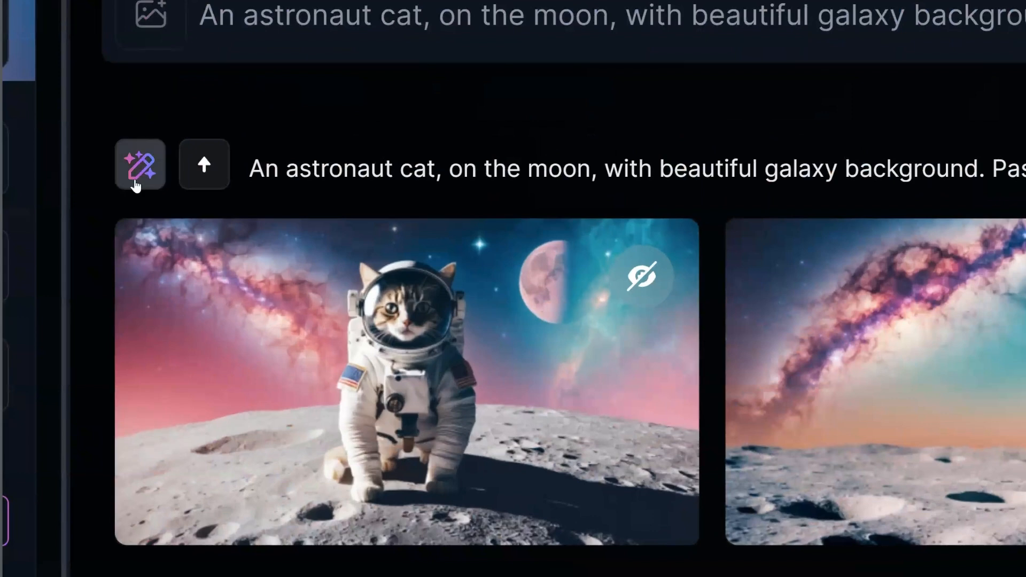
Generate an AI edit of the astronaut cat set with the instruction "Please only show galaxy and planets in the background, not additional moon.".
{"action": "left_click", "coordinate": [137, 183]}
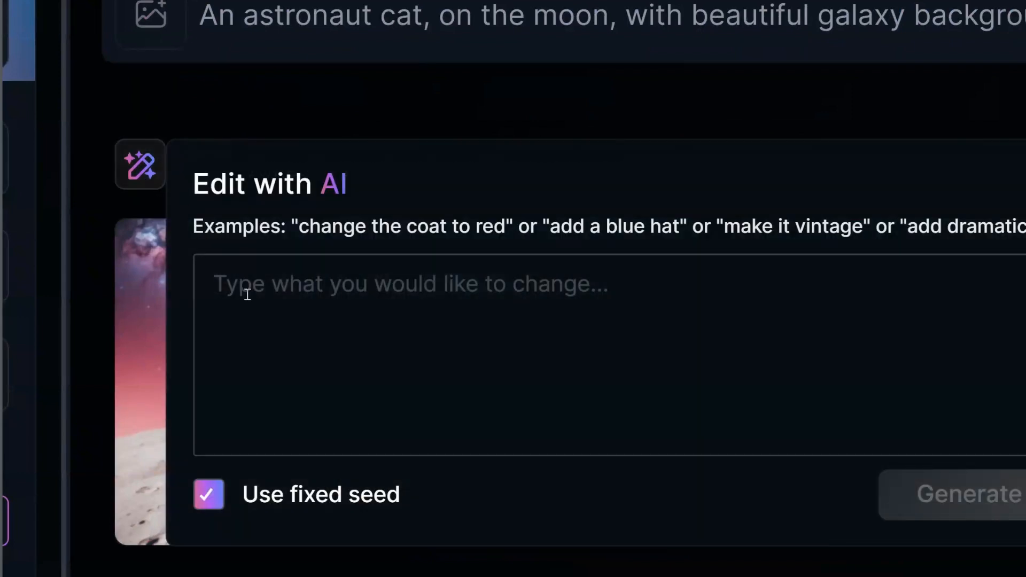
{"action": "left_click", "coordinate": [293, 293]}
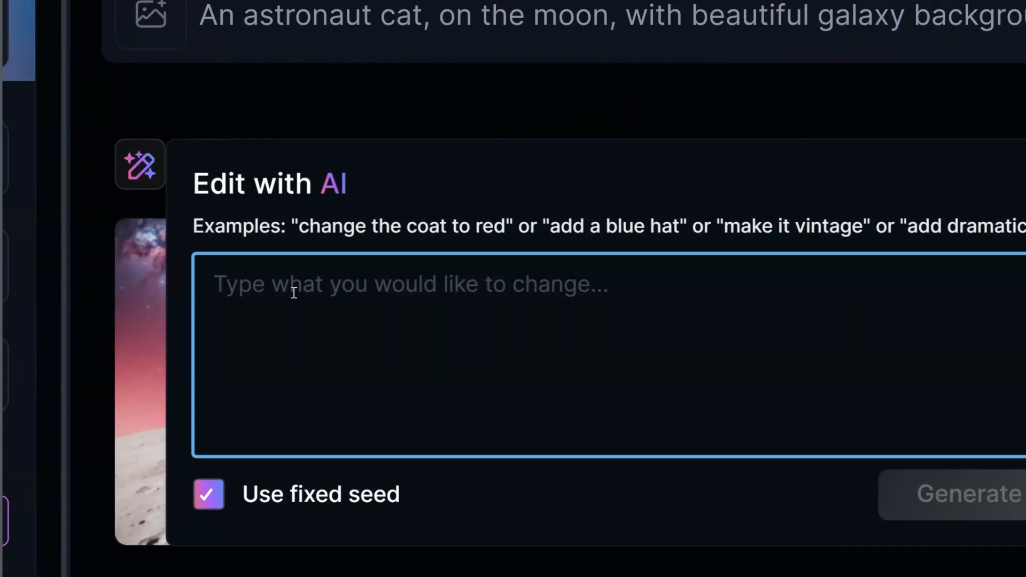
{"action": "type", "text": "Please only show "}
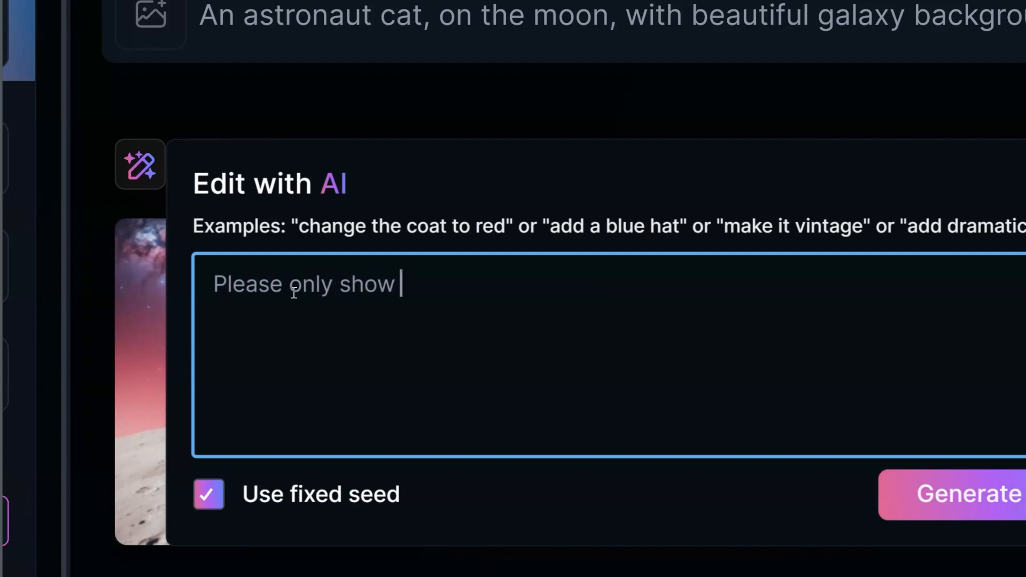
{"action": "type", "text": "galaxy "}
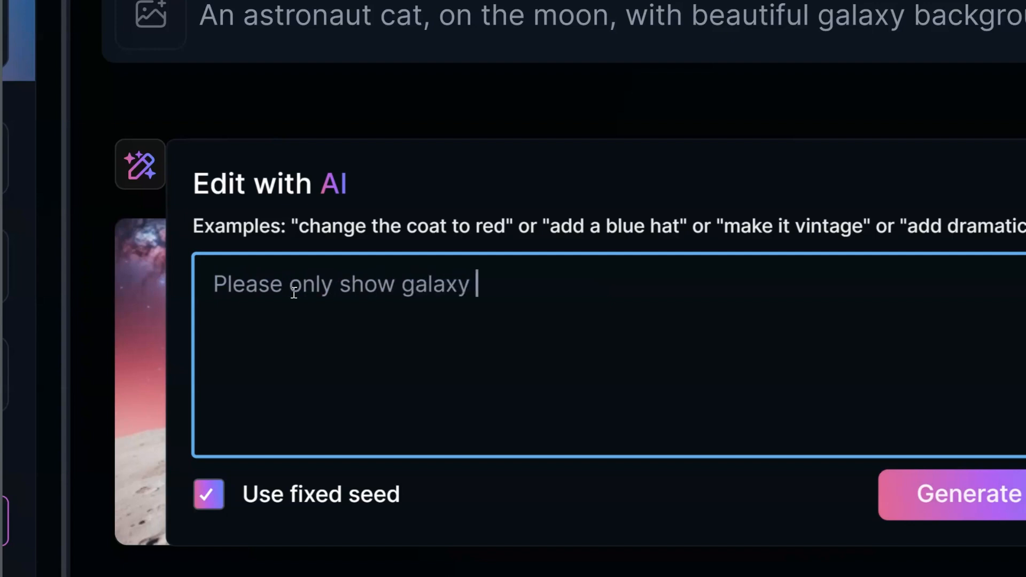
{"action": "type", "text": "and plane"}
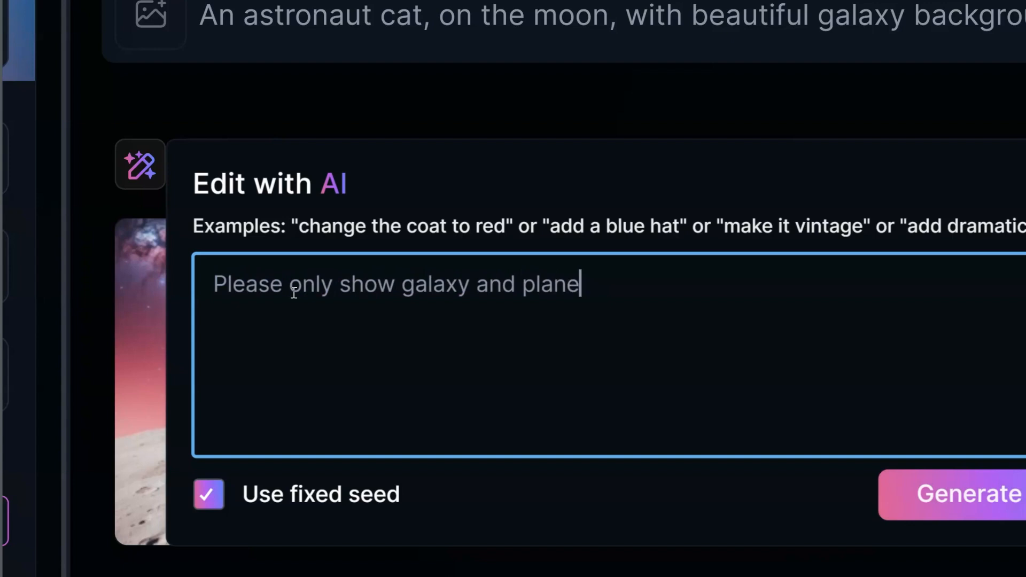
{"action": "type", "text": "ts in the backgoun"}
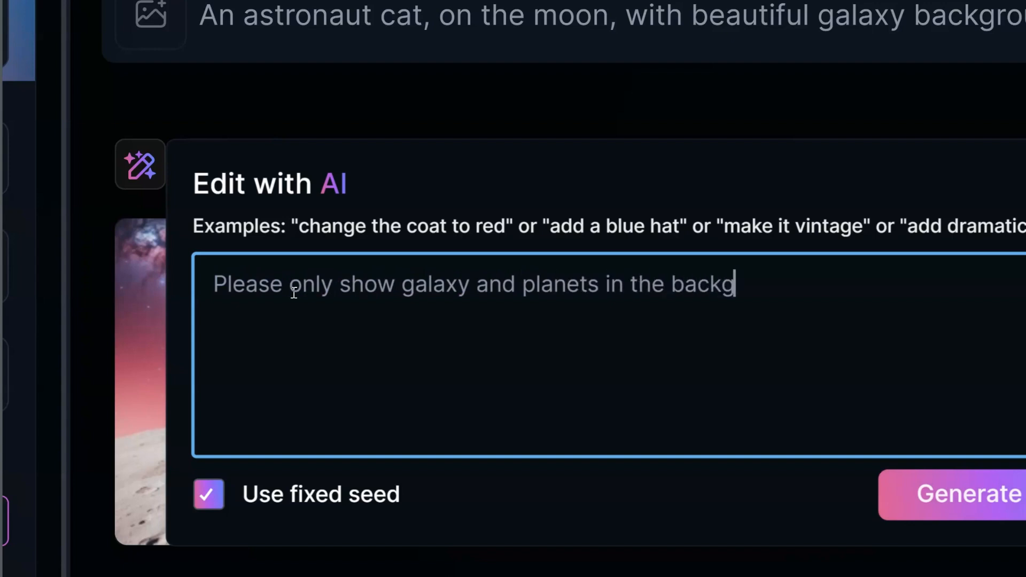
{"action": "key", "text": "BackSpace"}
{"action": "key", "text": "BackSpace"}
{"action": "key", "text": "BackSpace"}
{"action": "type", "text": "round, no"}
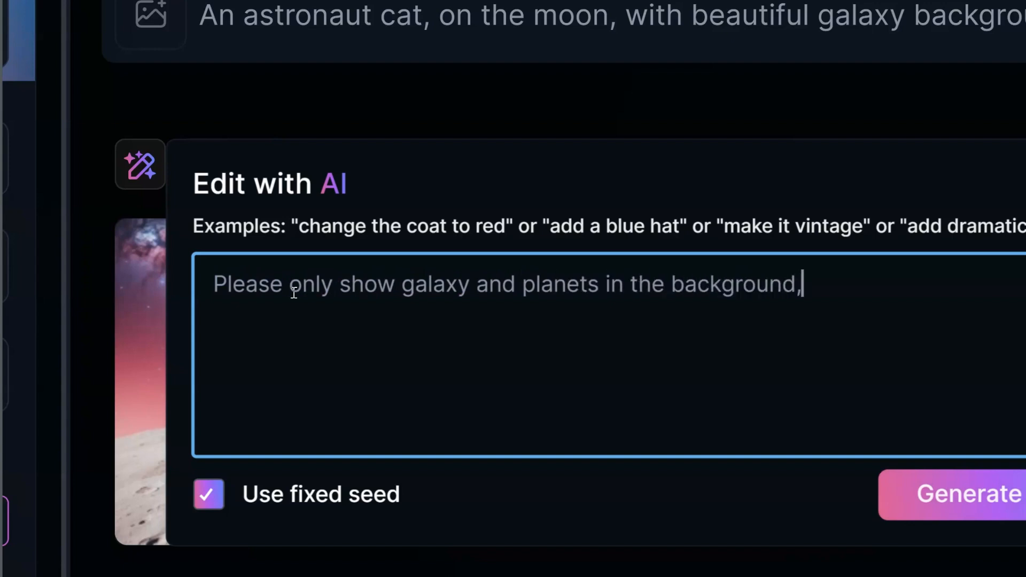
{"action": "type", "text": "t "}
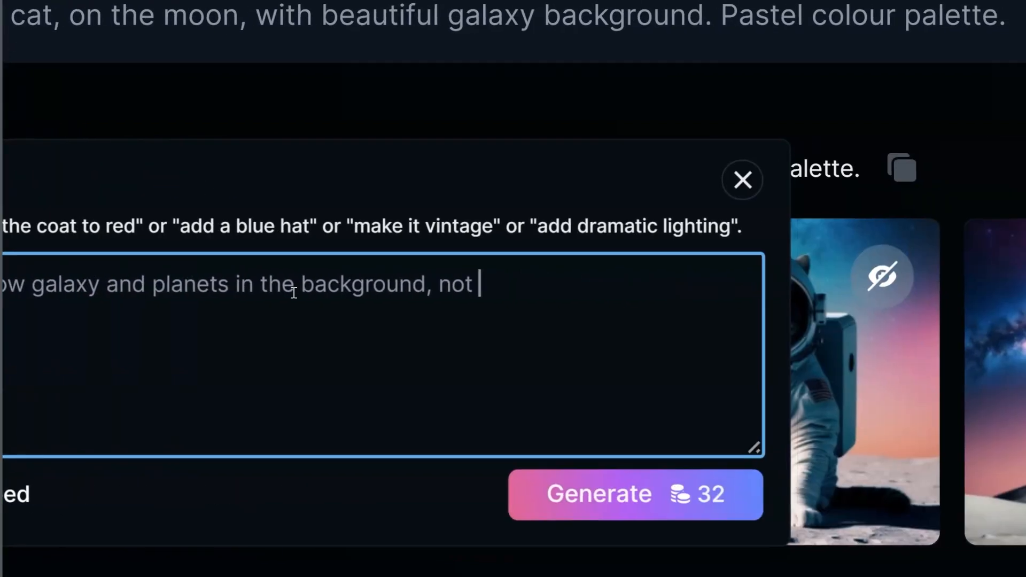
{"action": "type", "text": "additional moon."}
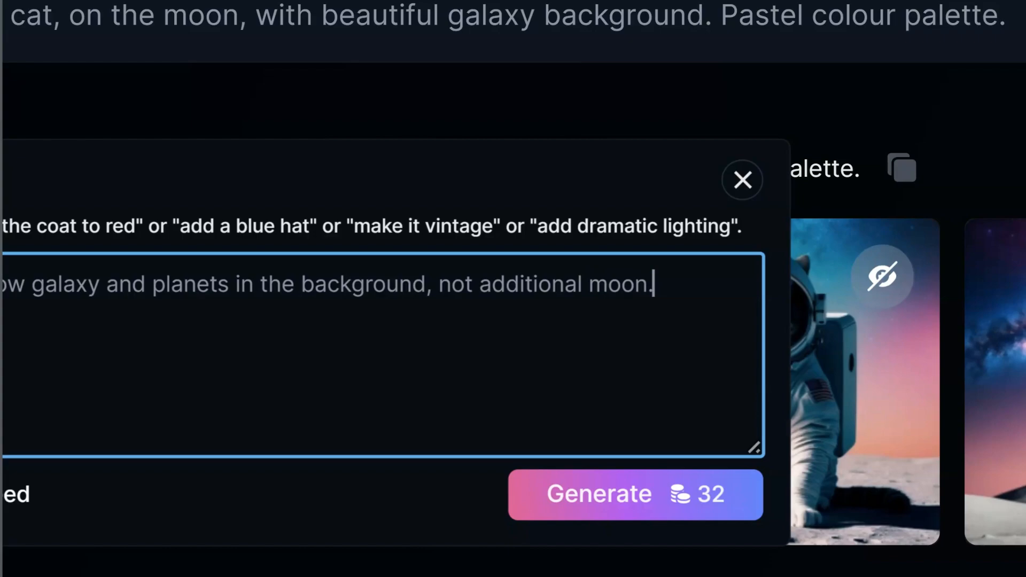
{"action": "key", "text": "Return"}
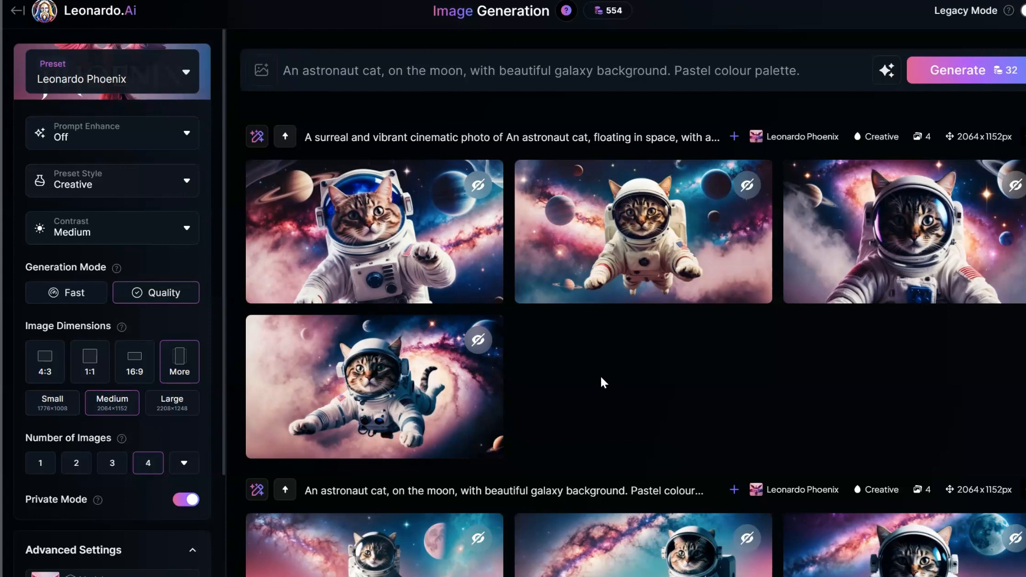
Generate another AI edit of the original moon set with the instruction "Please make the image more like a children's book illustration".
{"action": "scroll", "coordinate": [598, 353], "scroll_direction": "down", "scroll_amount": 1}
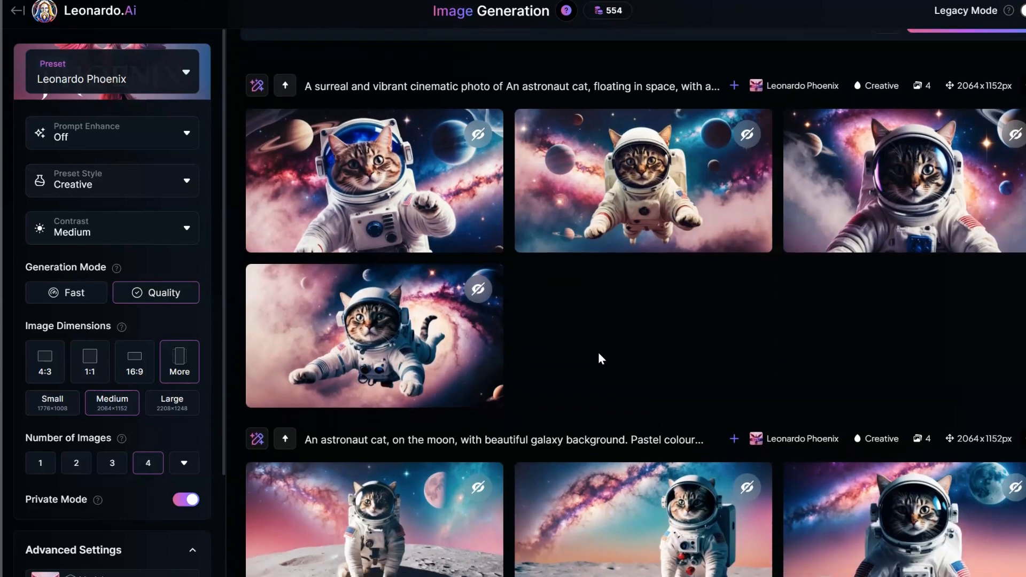
{"action": "scroll", "coordinate": [599, 353], "scroll_direction": "down", "scroll_amount": 3}
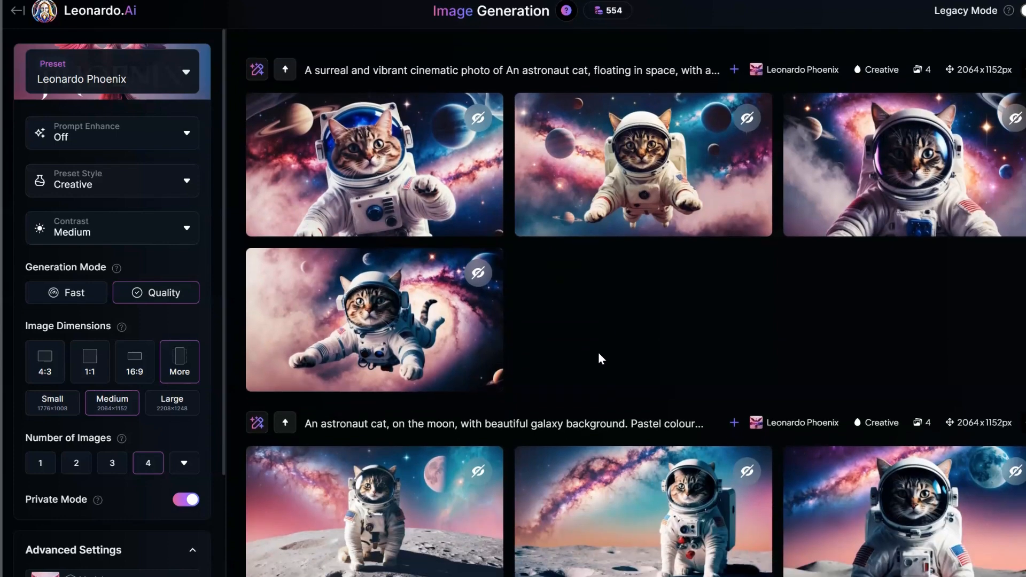
{"action": "scroll", "coordinate": [598, 353], "scroll_direction": "up", "scroll_amount": 4}
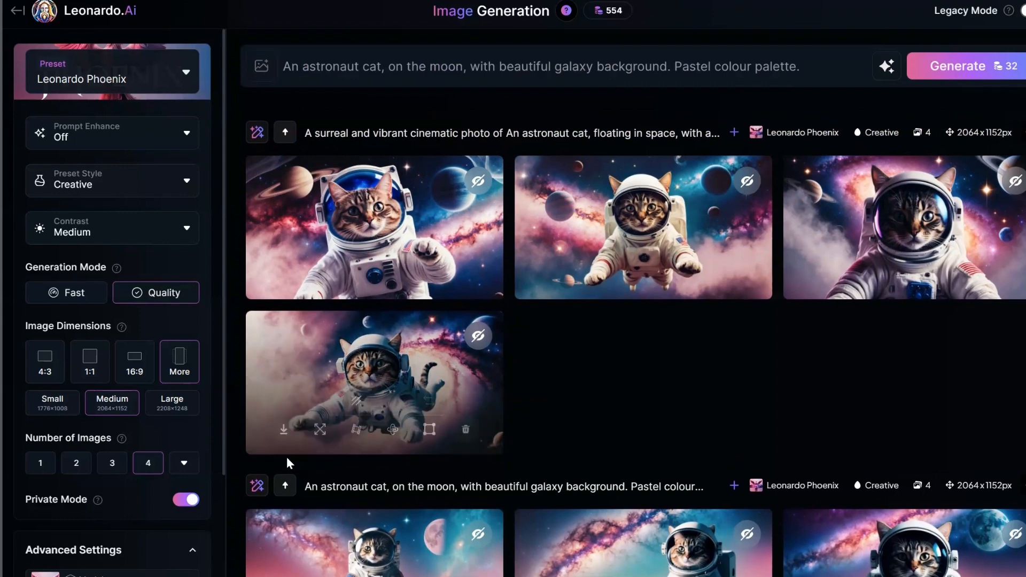
{"action": "left_click", "coordinate": [257, 494]}
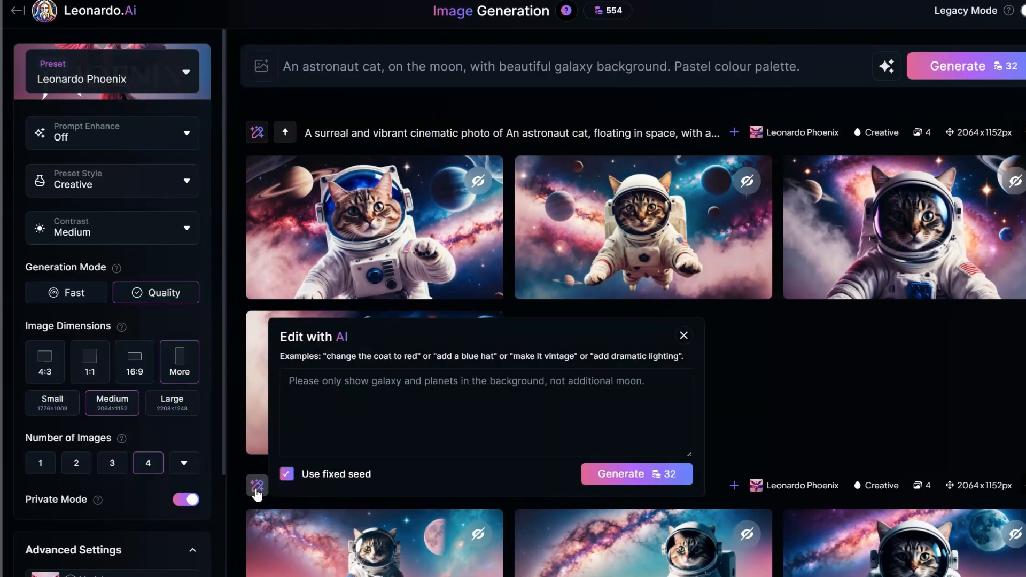
{"action": "left_click", "coordinate": [663, 377]}
{"action": "key", "text": "ctrl+a"}
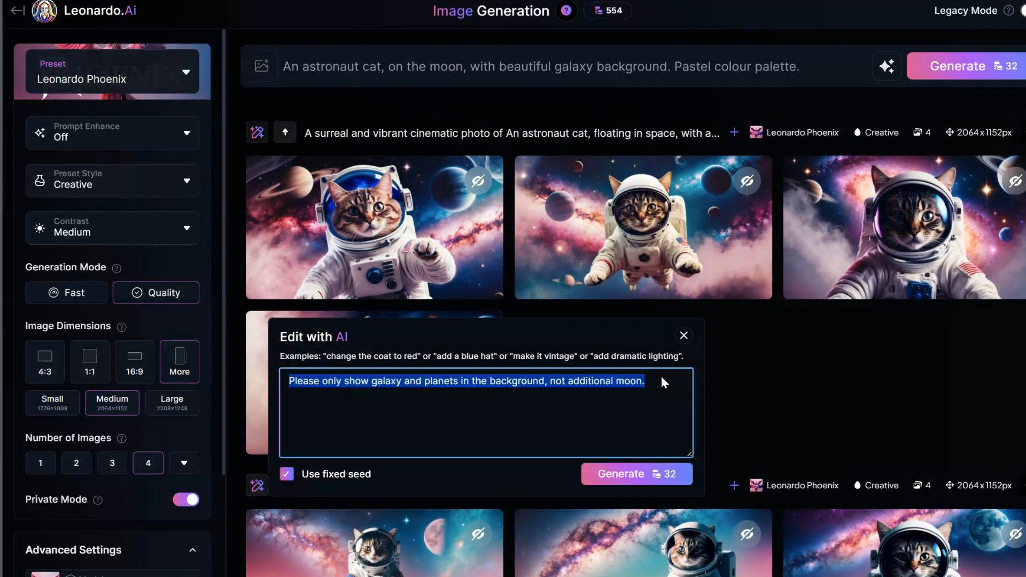
{"action": "type", "text": "Pleas"}
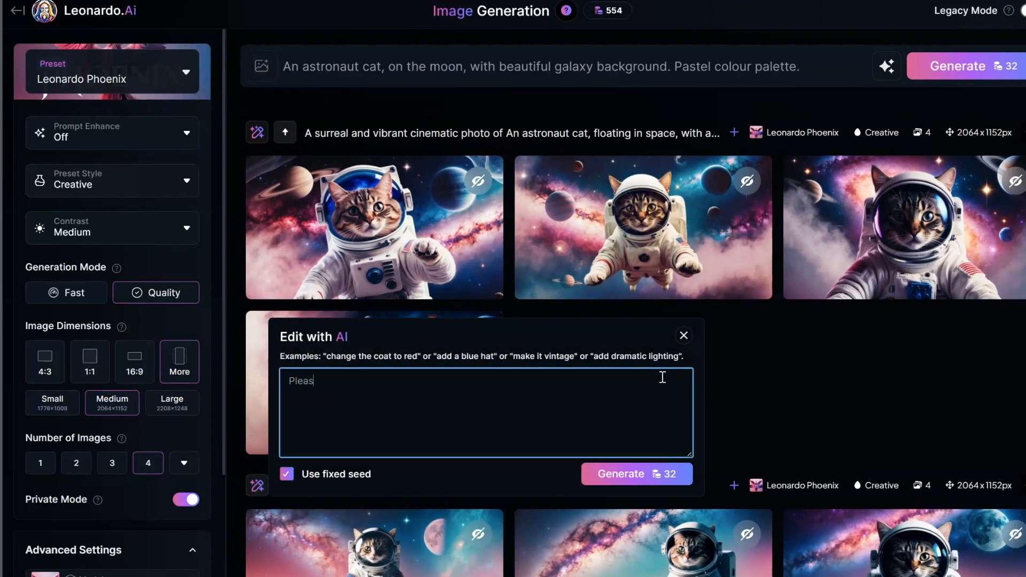
{"action": "type", "text": "e make the image more like a"}
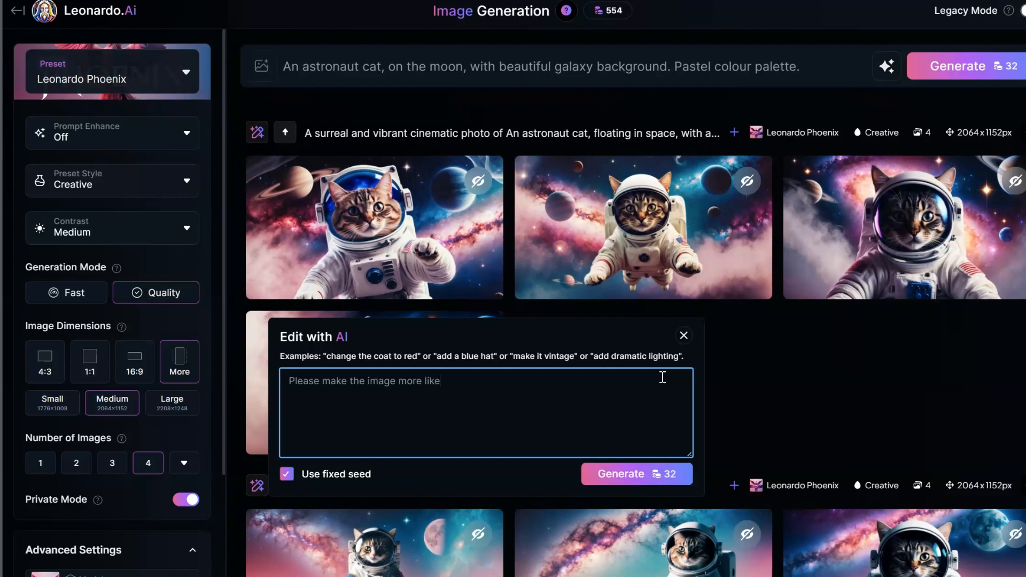
{"action": "type", "text": " children's book illustration"}
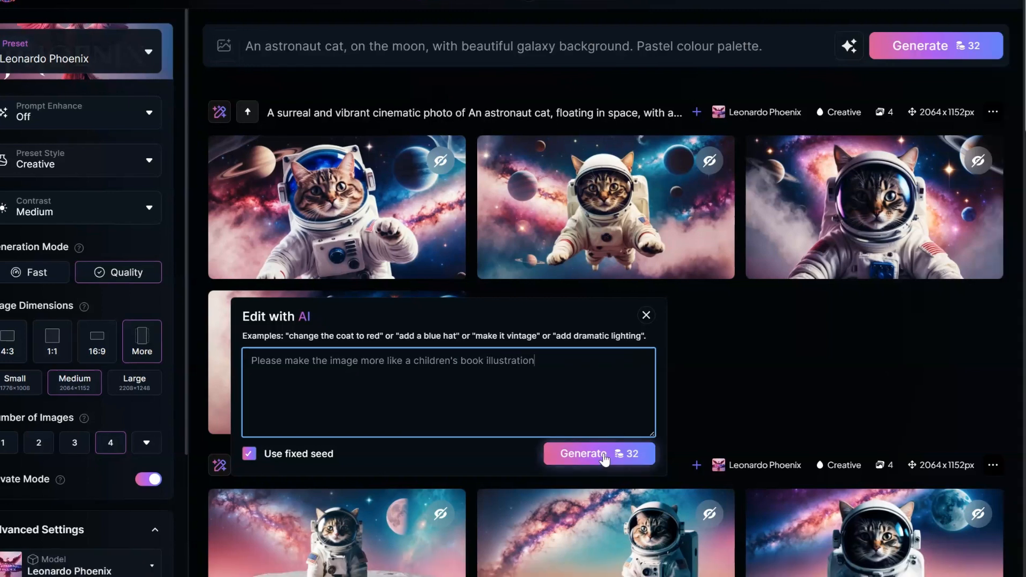
{"action": "left_click", "coordinate": [642, 479]}
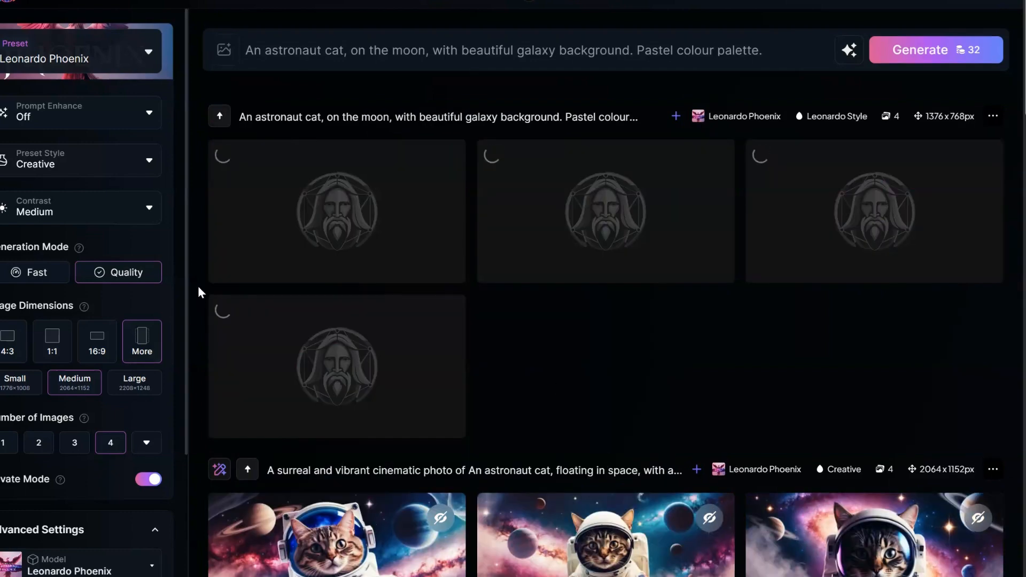
Open the first children's book style image enlarged and browse through the four illustrations of the new set.
{"action": "scroll", "coordinate": [198, 287], "scroll_direction": "down", "scroll_amount": 10}
{"action": "scroll", "coordinate": [198, 286], "scroll_direction": "up", "scroll_amount": 5}
{"action": "scroll", "coordinate": [198, 286], "scroll_direction": "up", "scroll_amount": 5}
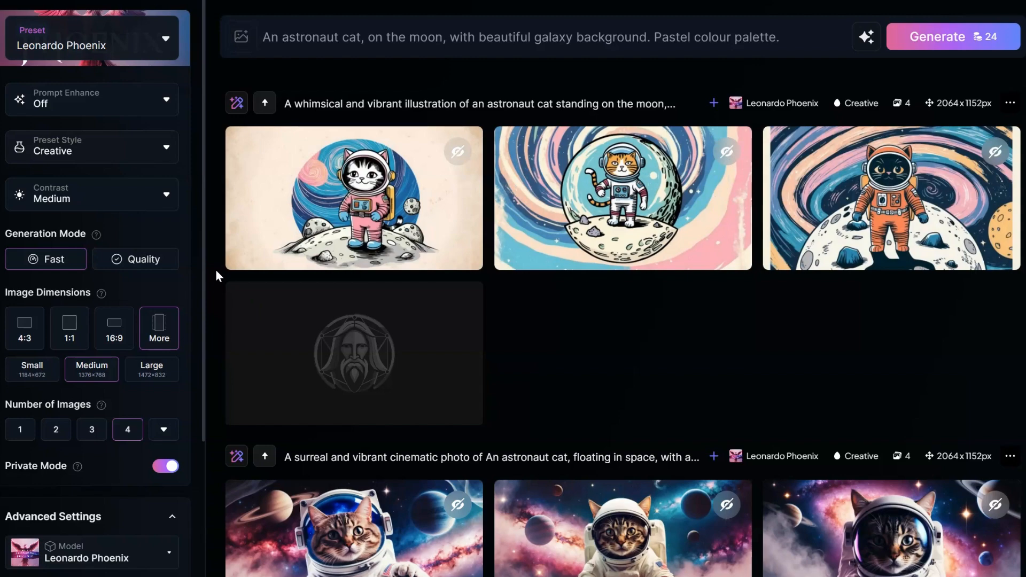
{"action": "left_click", "coordinate": [317, 181]}
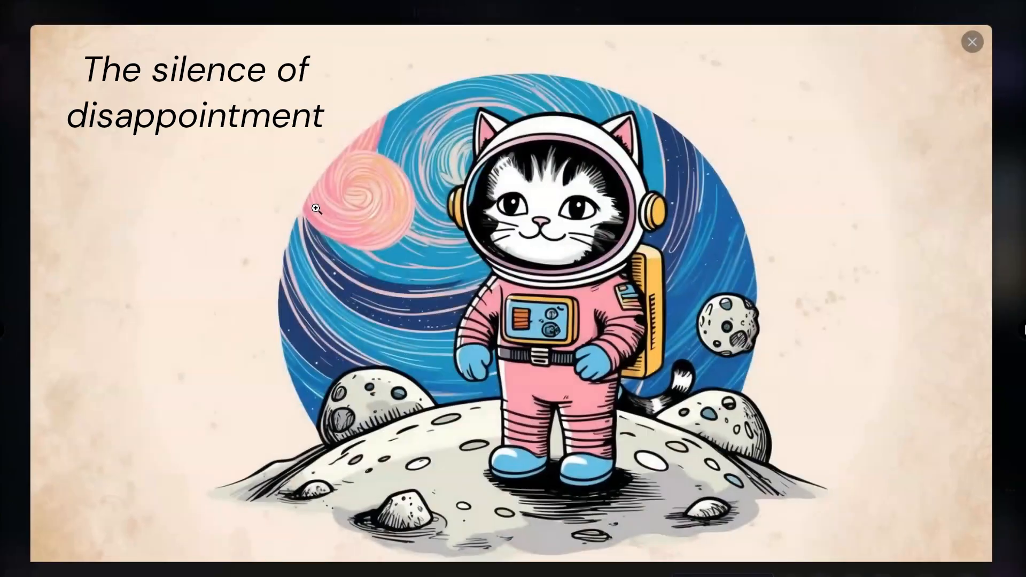
{"action": "key", "text": "Right"}
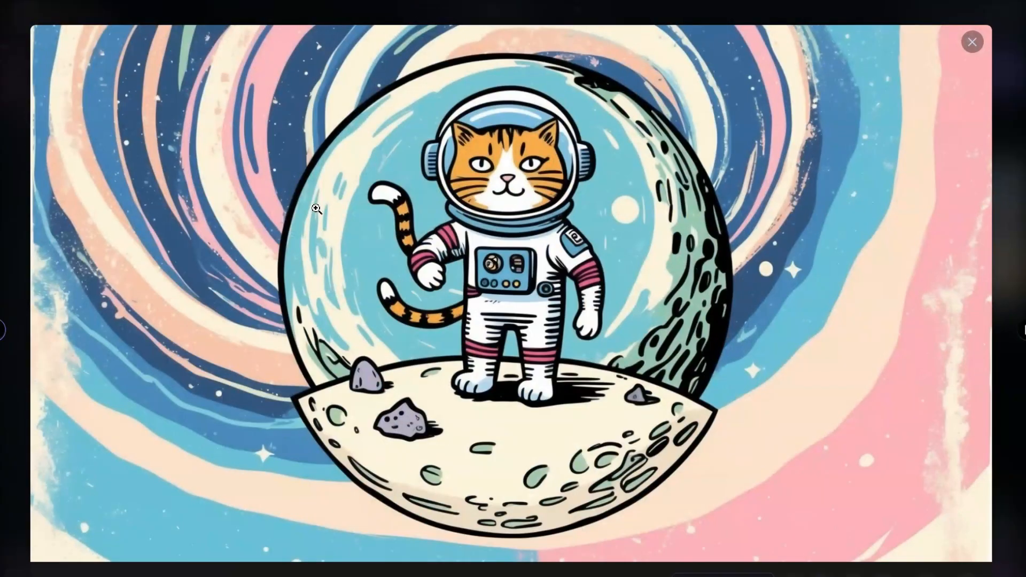
{"action": "key", "text": "Right"}
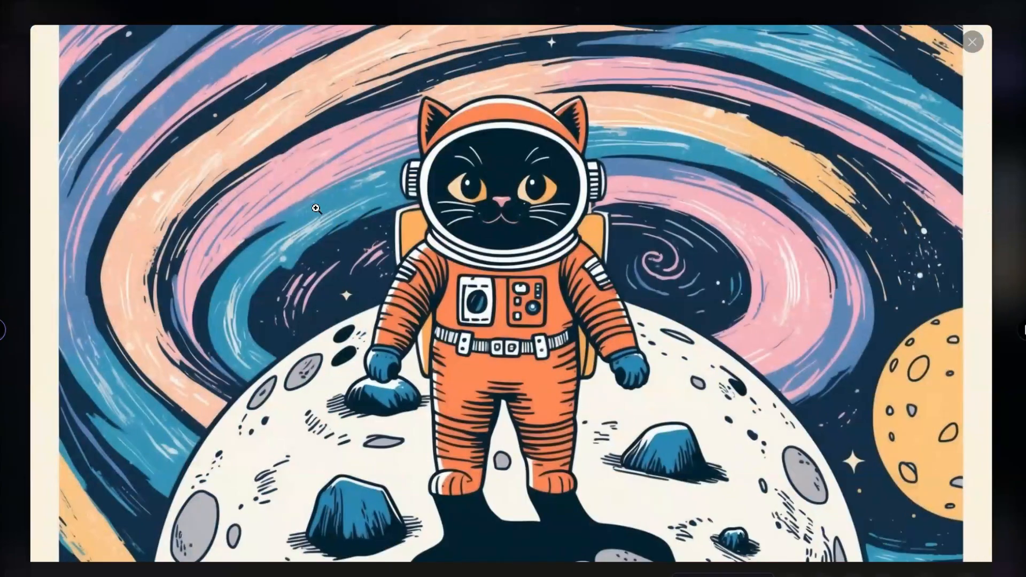
{"action": "key", "text": "Right"}
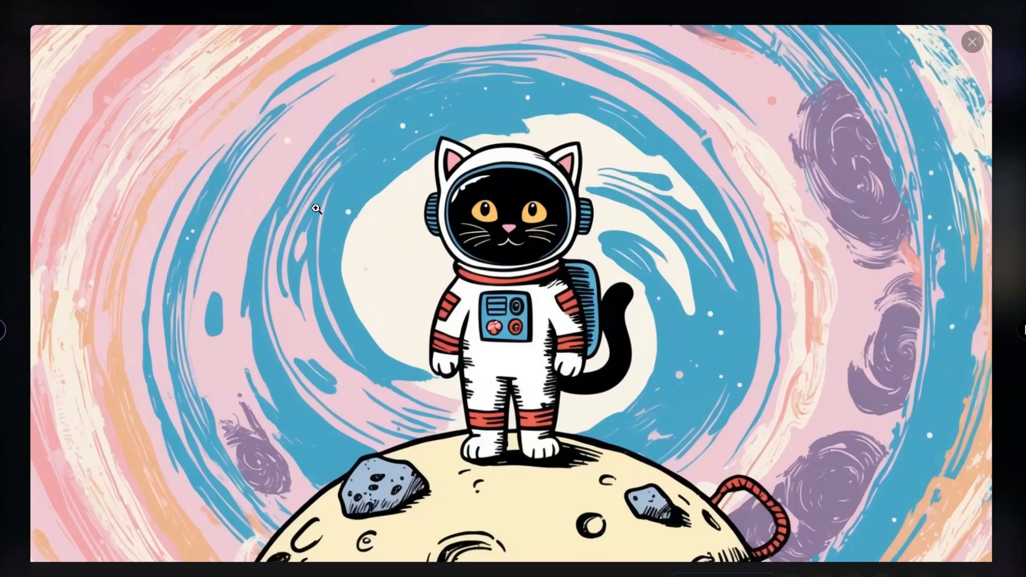
{"action": "key", "text": "Right"}
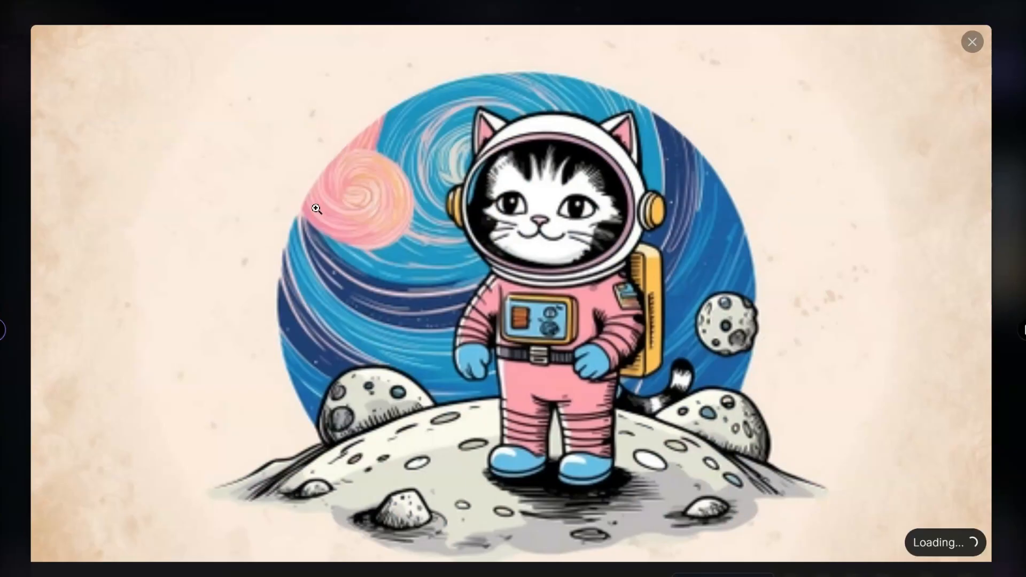
View the orange cat and black cat illustrations of the children's book set enlarged, and return to the generations page.
{"action": "key", "text": "Right"}
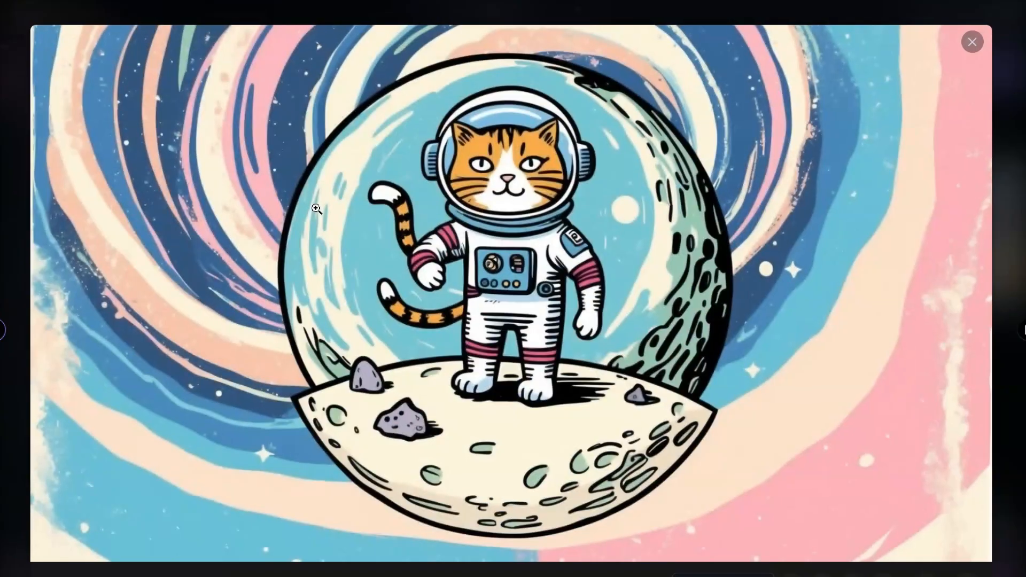
{"action": "left_click", "coordinate": [971, 46]}
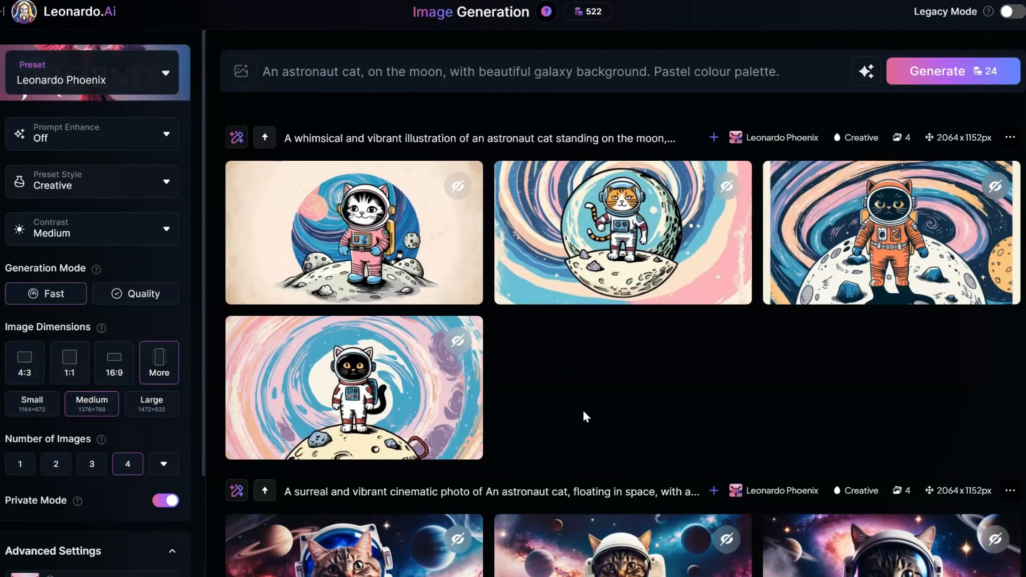
{"action": "left_click", "coordinate": [366, 373]}
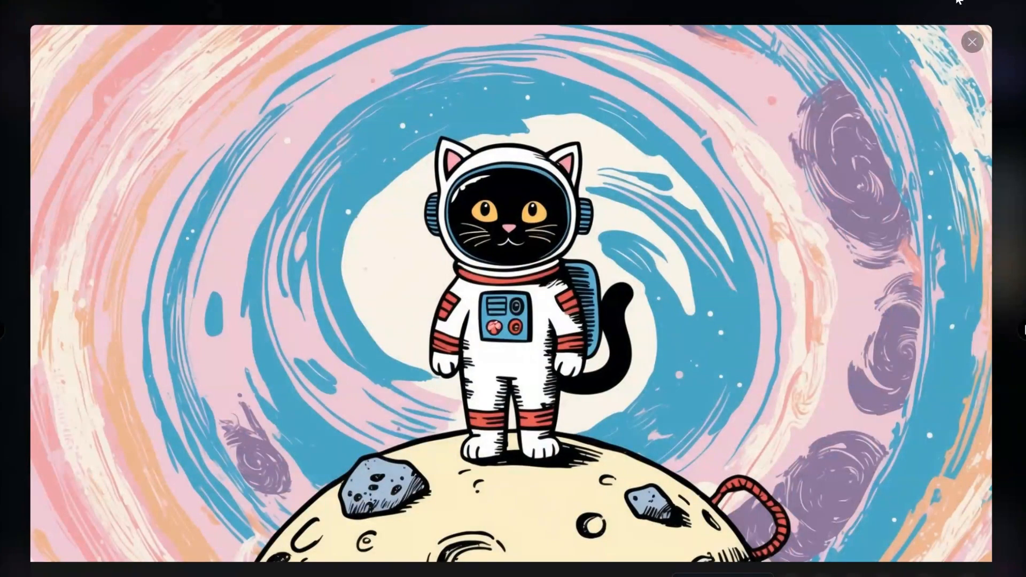
{"action": "left_click", "coordinate": [971, 43]}
Generate an AI edit of the floating cats: "Please make the cat cyberpunk and not wearing astronaut costume, plus he needs to be standing on the planet surface.".
{"action": "scroll", "coordinate": [535, 374], "scroll_direction": "down", "scroll_amount": 2}
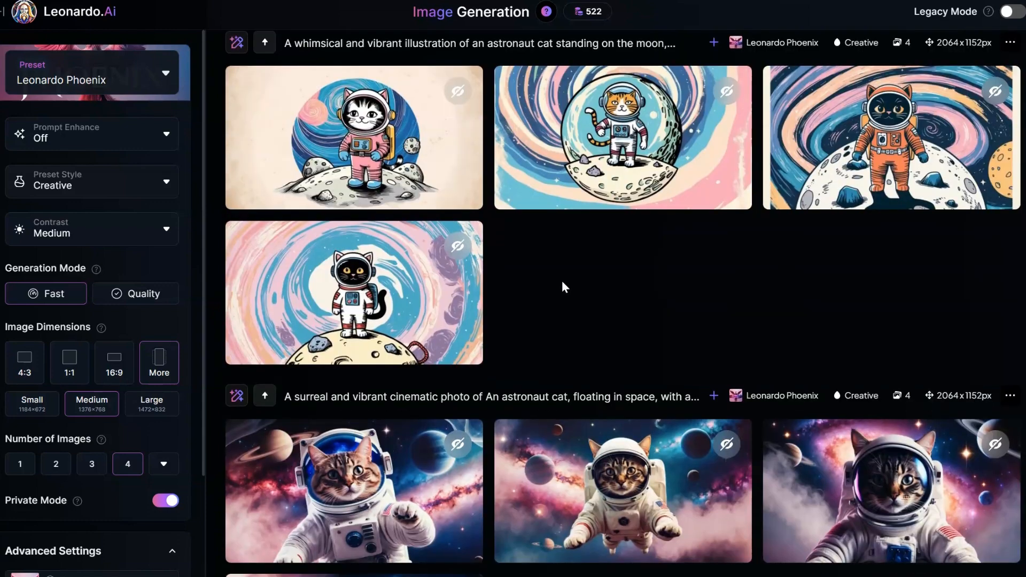
{"action": "scroll", "coordinate": [562, 284], "scroll_direction": "down", "scroll_amount": 7}
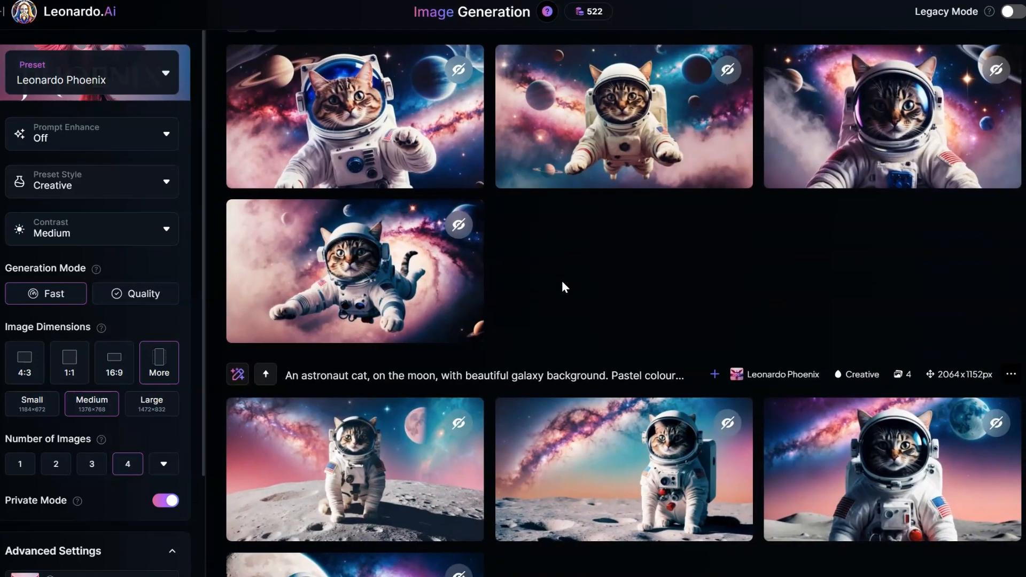
{"action": "scroll", "coordinate": [563, 288], "scroll_direction": "up", "scroll_amount": 4}
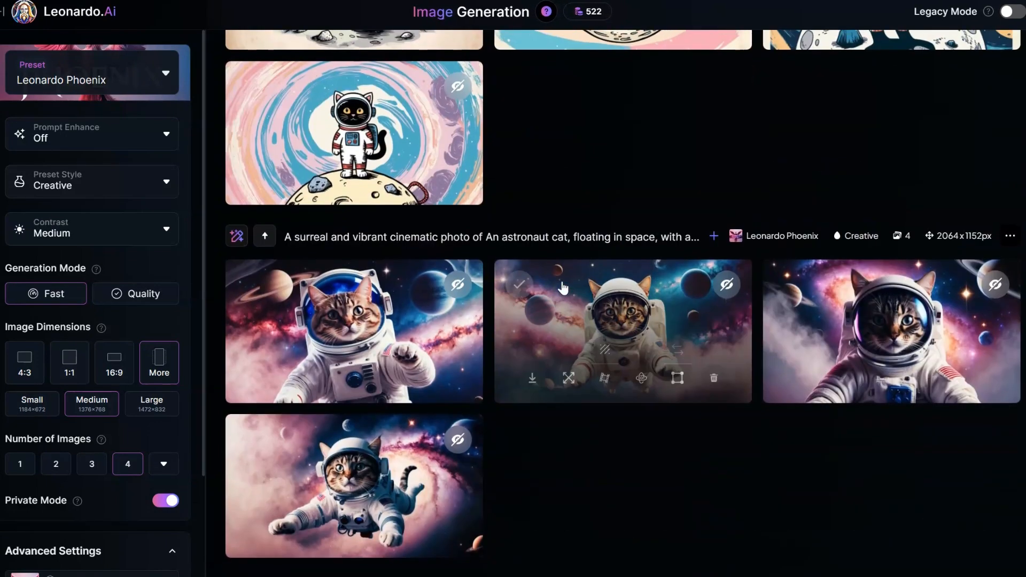
{"action": "left_click", "coordinate": [237, 236]}
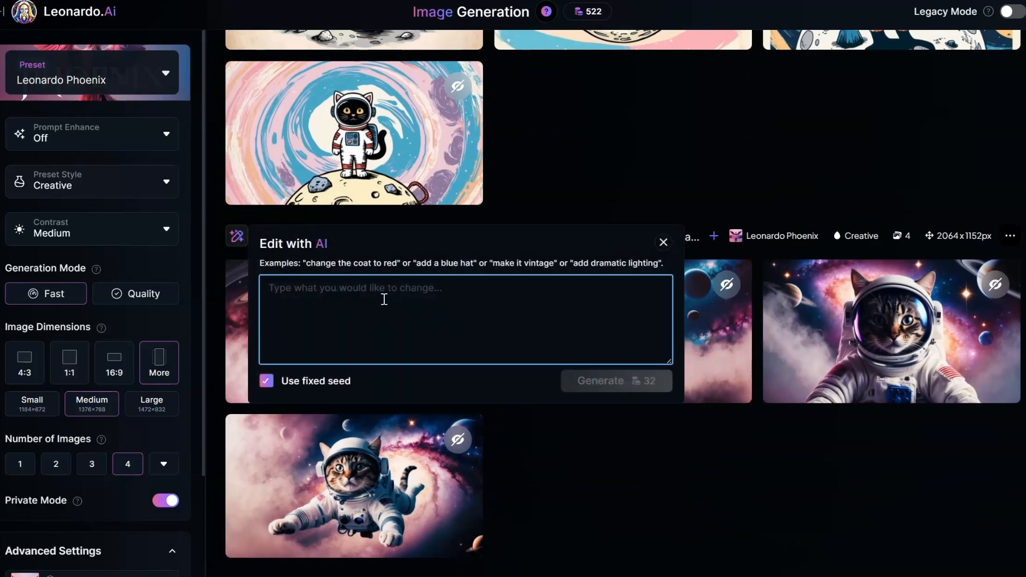
{"action": "type", "text": "Please make the c"}
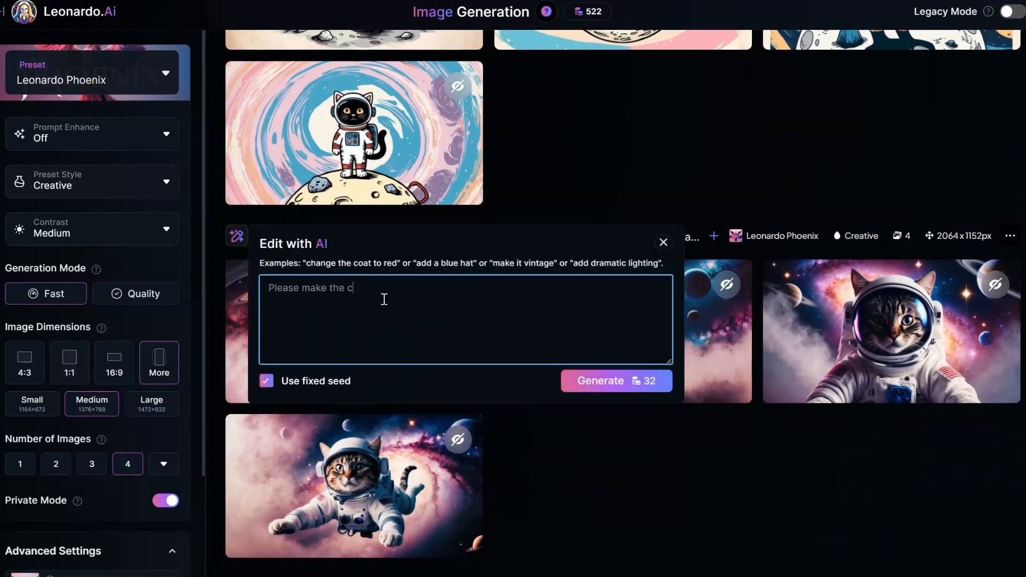
{"action": "type", "text": "at cyberpunk and not wearing"}
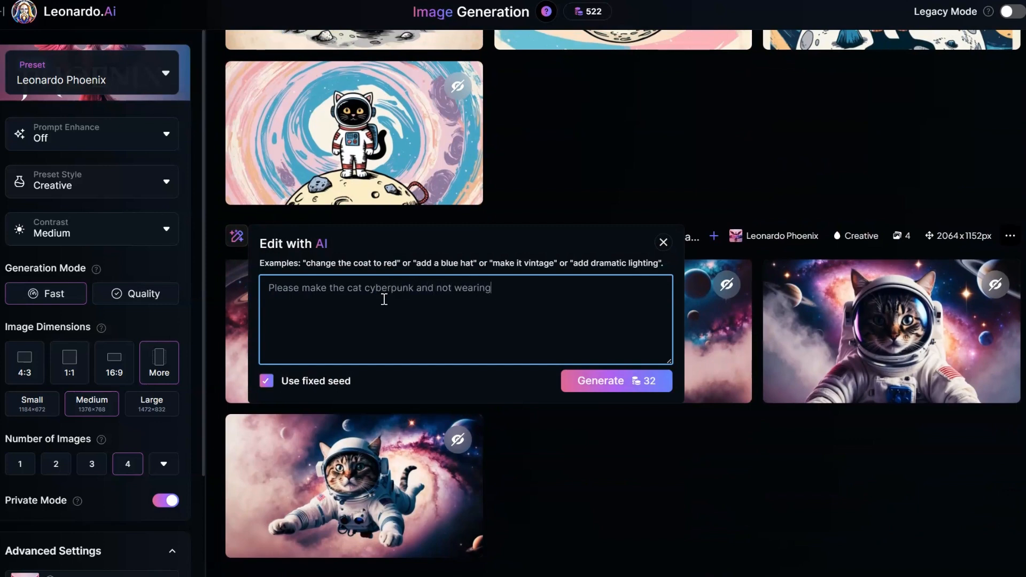
{"action": "type", "text": " astronaut costume, plus "}
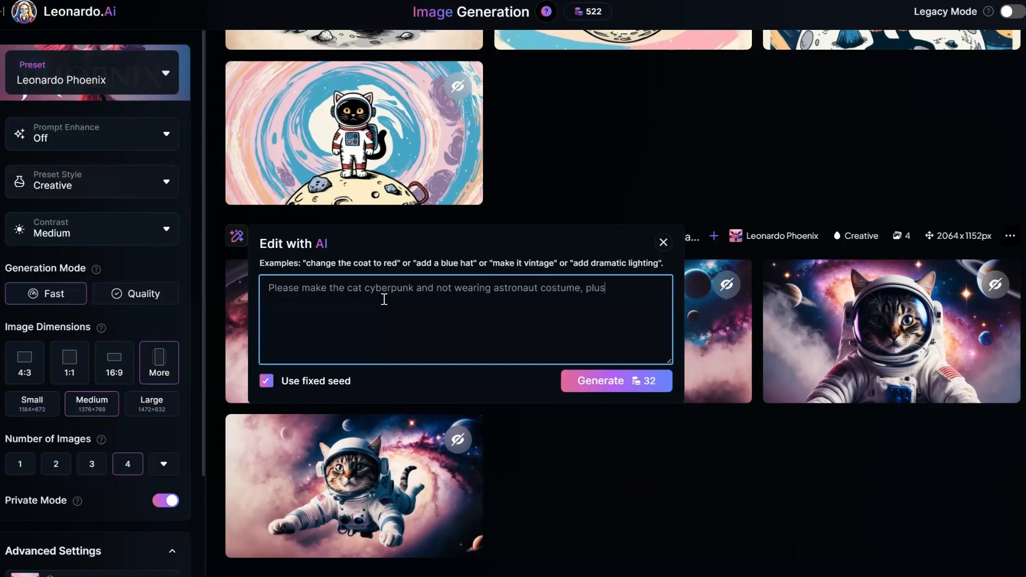
{"action": "type", "text": "he needs to be standing on the planet su"}
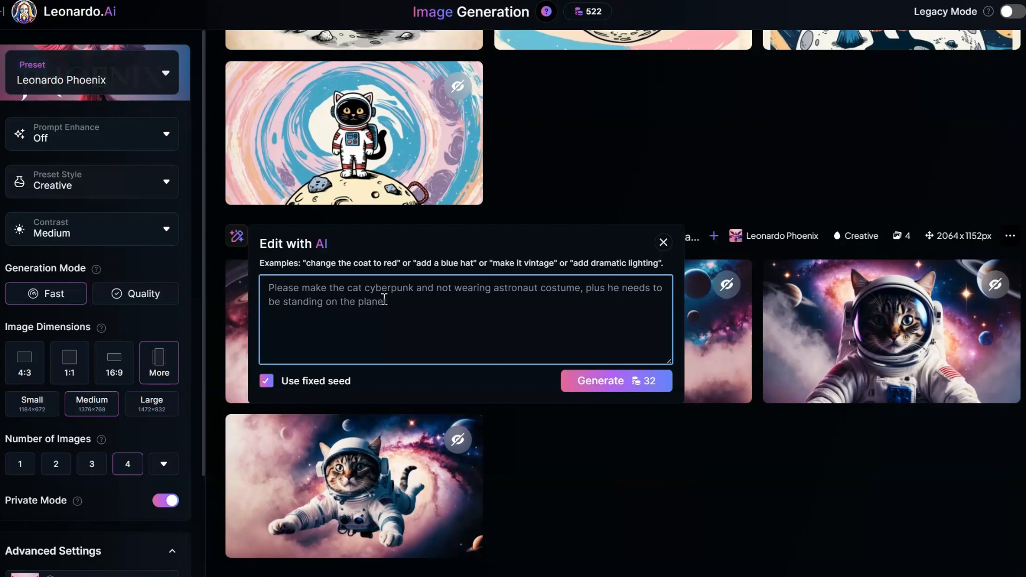
{"action": "type", "text": "rface."}
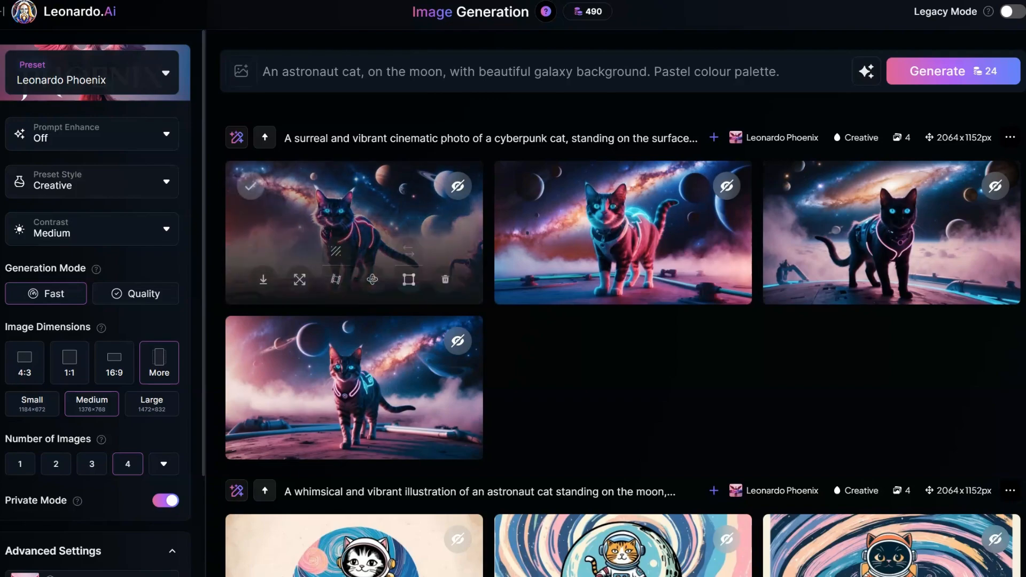
Open the first cyberpunk cat image enlarged, compare all four images of the set, and return to the generations page.
{"action": "left_click", "coordinate": [354, 233]}
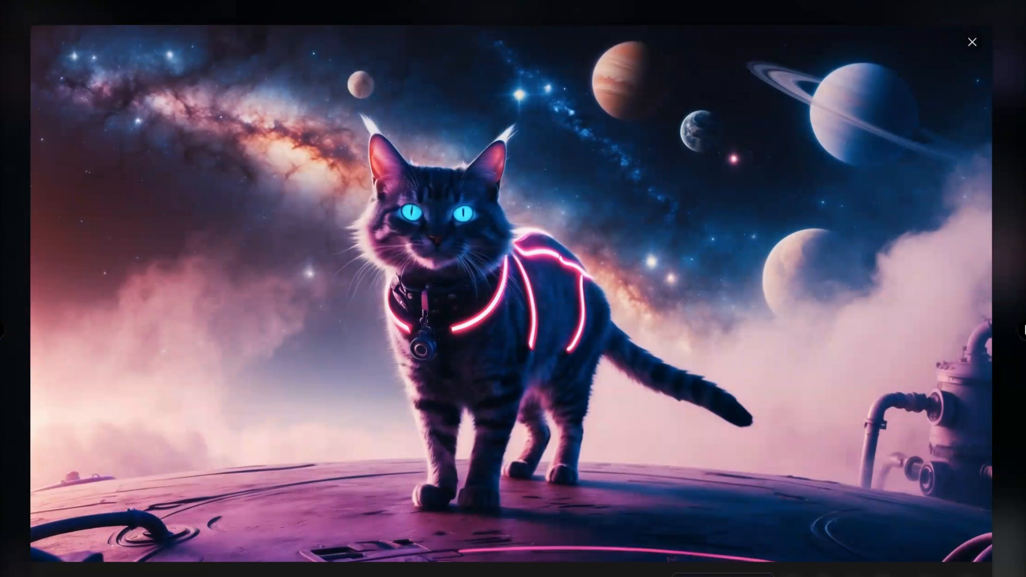
{"action": "key", "text": "Right"}
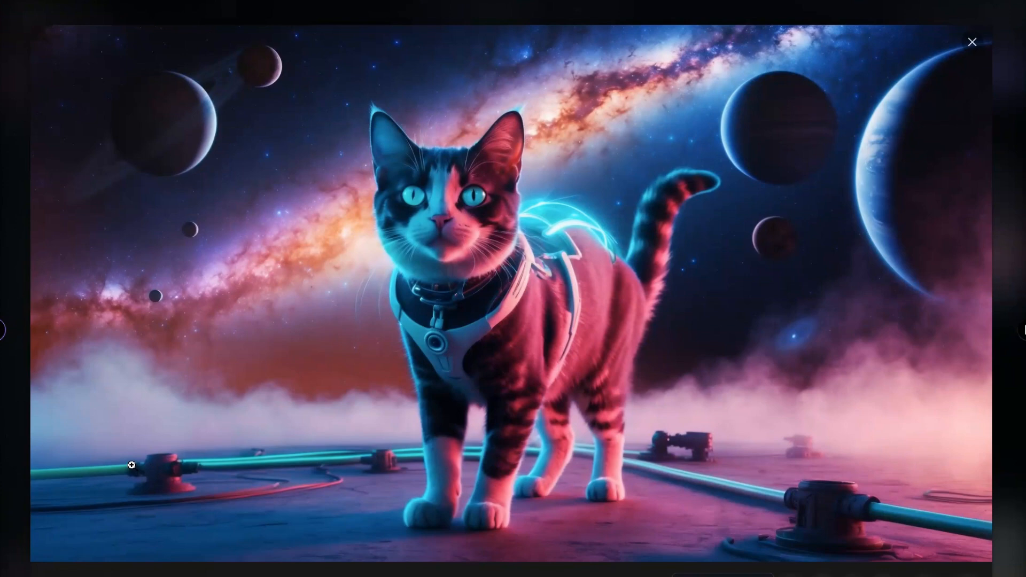
{"action": "key", "text": "Right"}
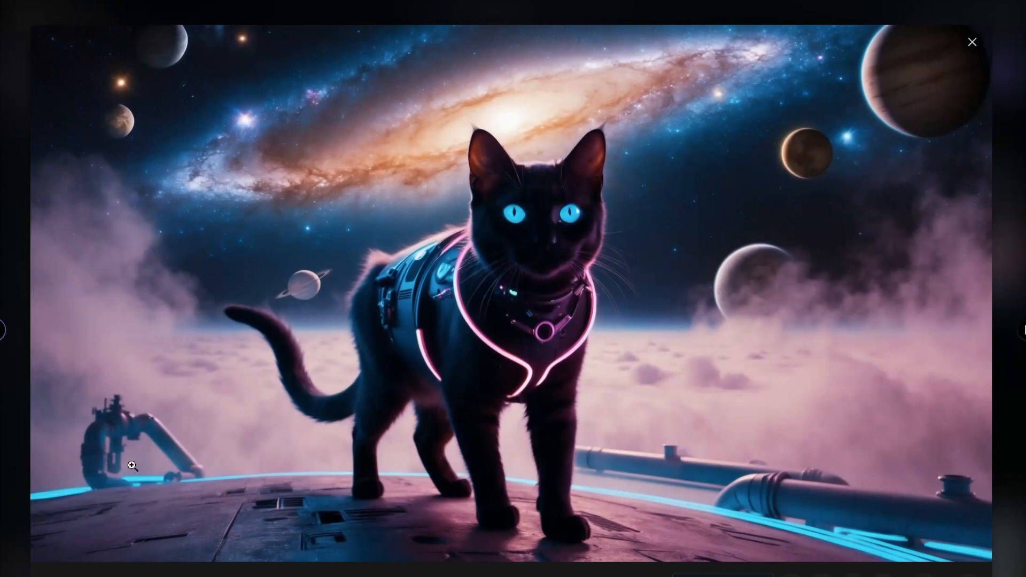
{"action": "key", "text": "Right"}
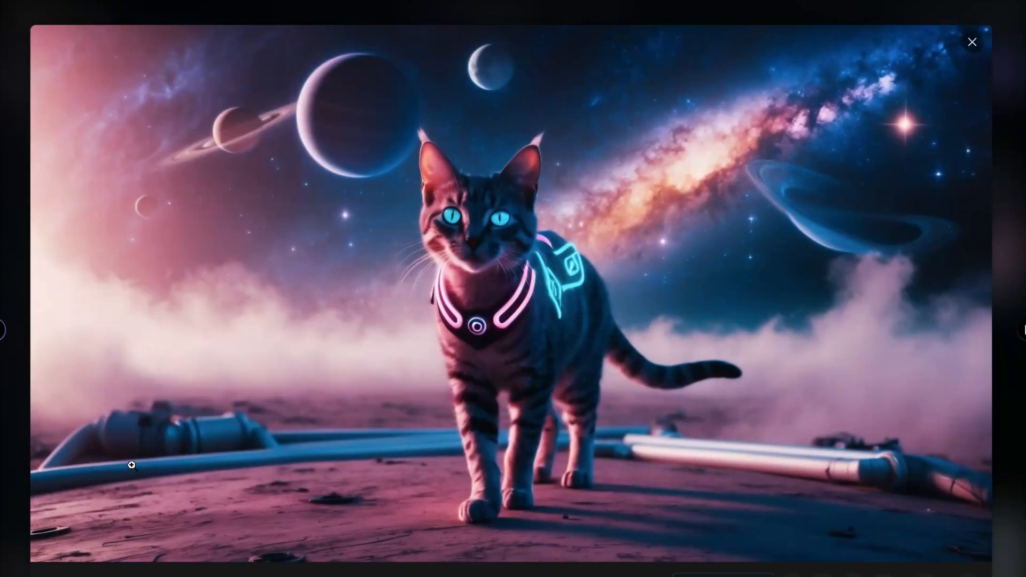
{"action": "key", "text": "Right"}
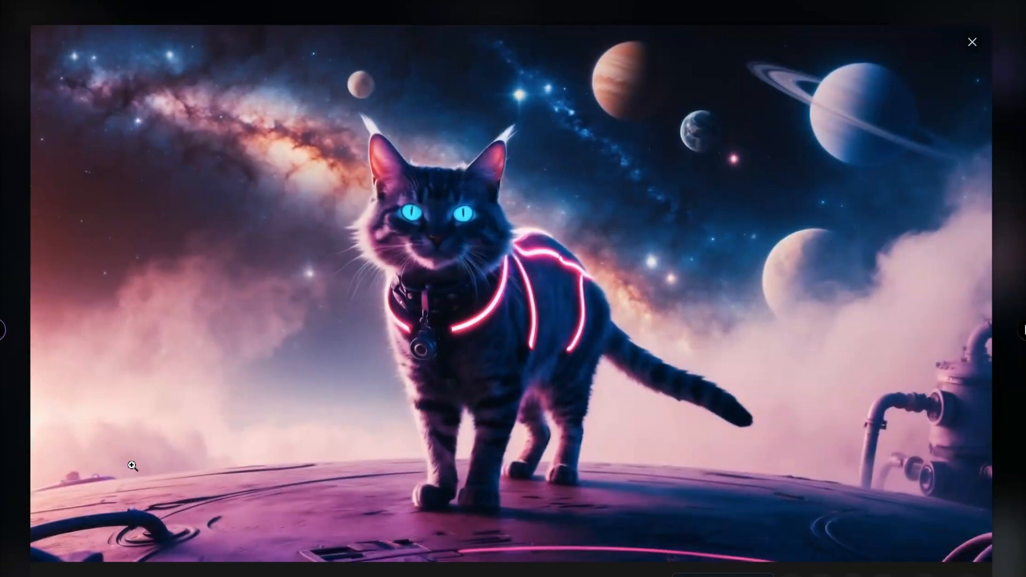
{"action": "key", "text": "Right"}
{"action": "key", "text": "Right"}
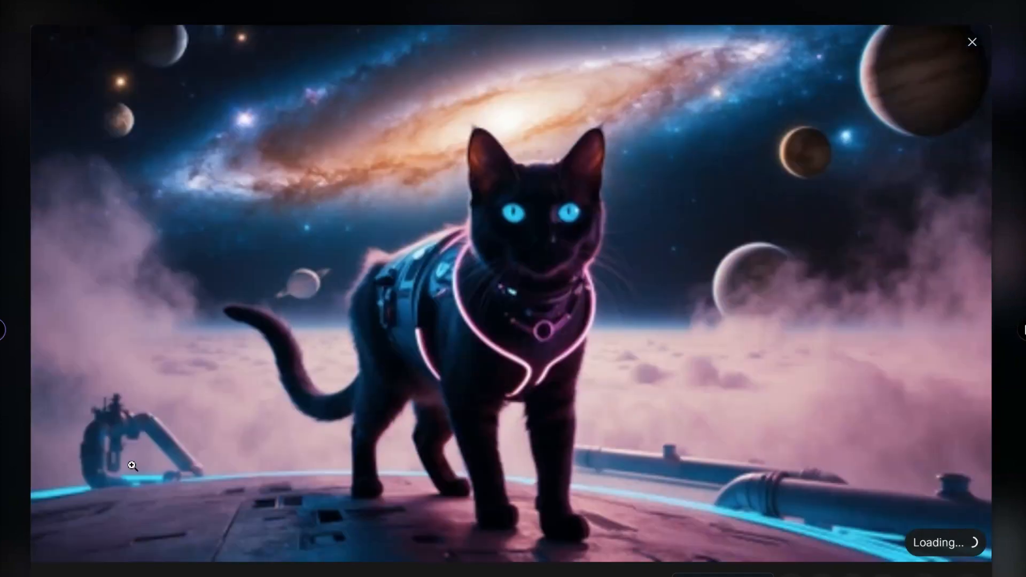
{"action": "key", "text": "Right"}
{"action": "key", "text": "Right"}
{"action": "key", "text": "Right"}
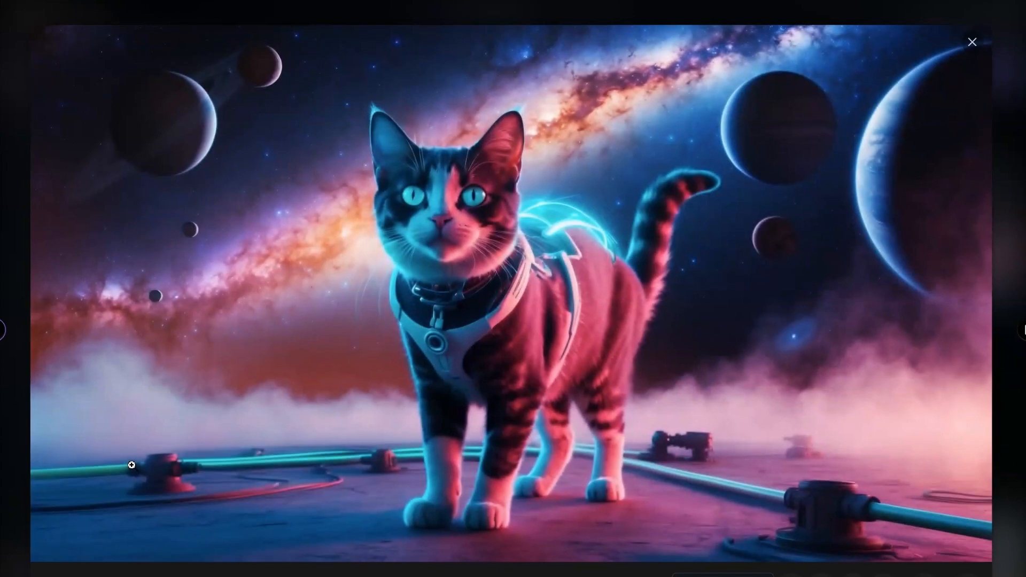
{"action": "key", "text": "Right"}
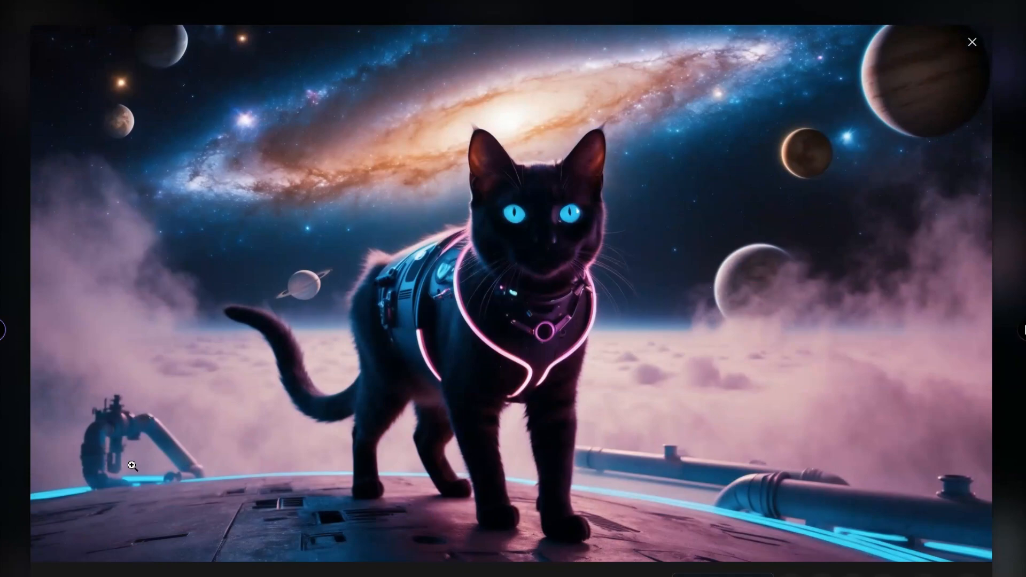
{"action": "key", "text": "Escape"}
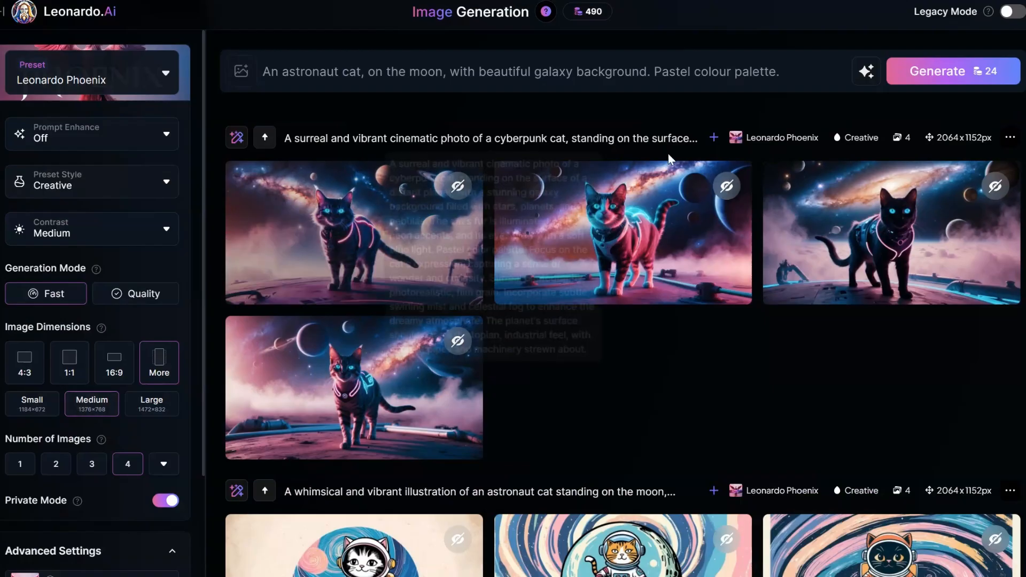
Expand the cyberpunk set's full prompt and replace the main prompt with its text up to "capturing a sense of wonder and curiosity.".
{"action": "left_click", "coordinate": [714, 138]}
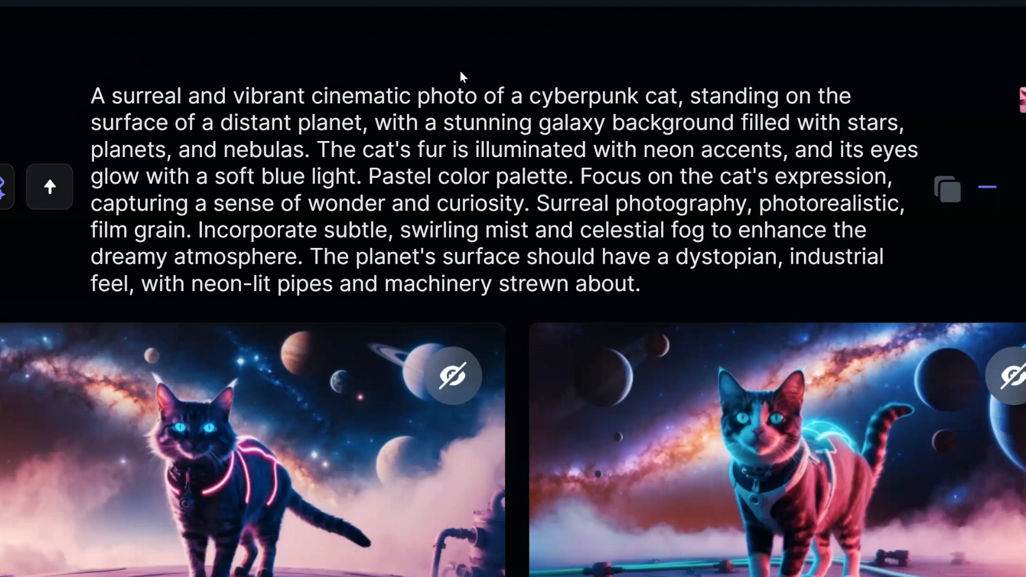
{"action": "left_click_drag", "start_coordinate": [460, 72], "coordinate": [532, 202]}
{"action": "key", "text": "ctrl+c"}
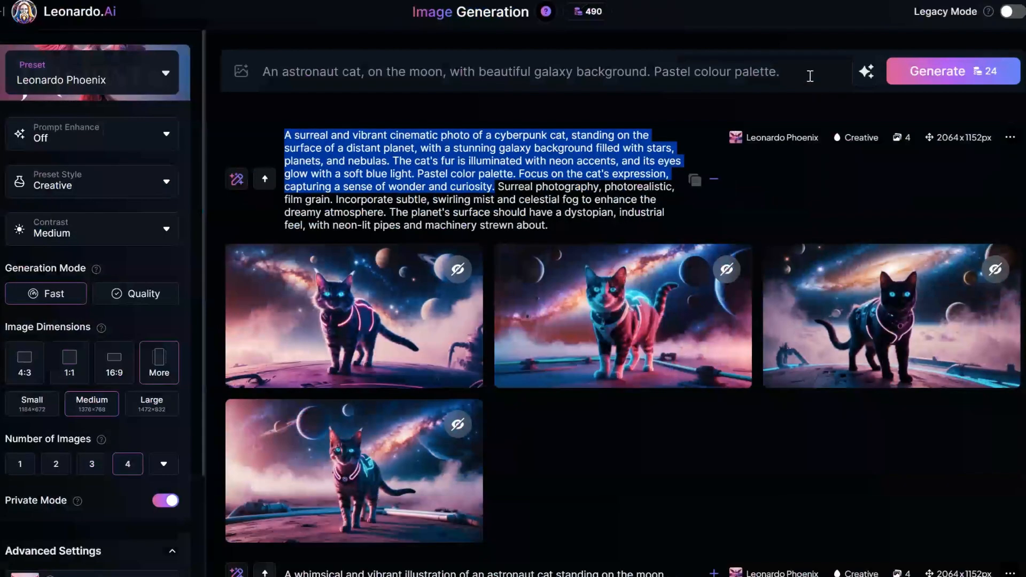
{"action": "triple_click", "coordinate": [808, 74]}
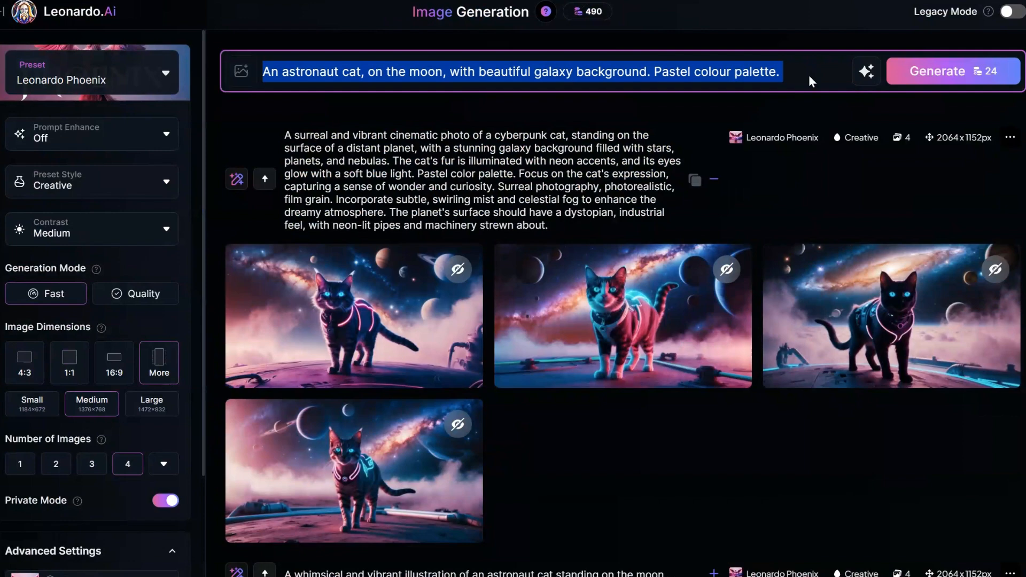
{"action": "key", "text": "ctrl+v"}
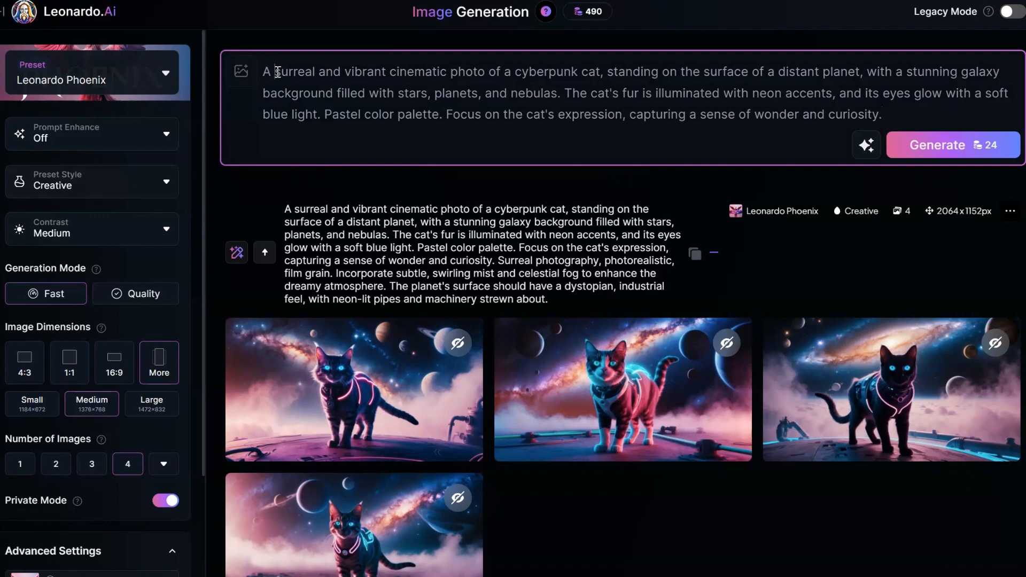
Examine the available preset style options, such as Cinematic, and close the list with Creative still selected.
{"action": "left_click_drag", "start_coordinate": [276, 72], "coordinate": [288, 71]}
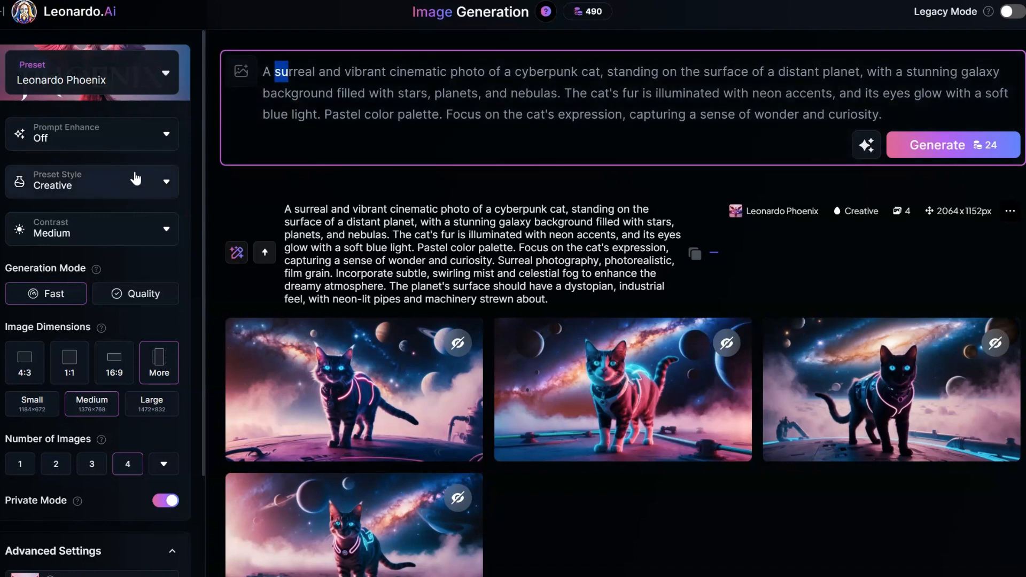
{"action": "left_click", "coordinate": [170, 186]}
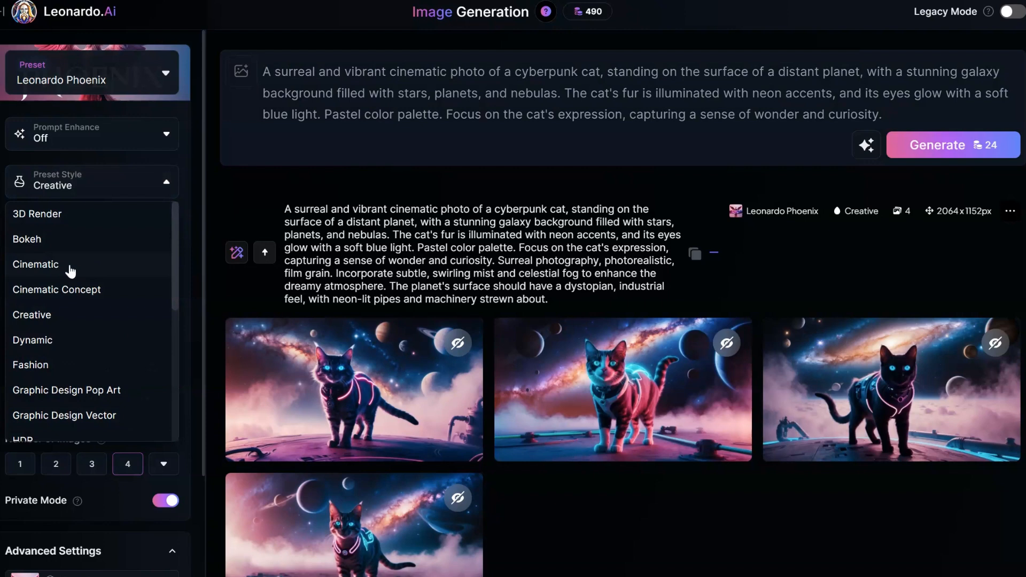
{"action": "left_click", "coordinate": [163, 184]}
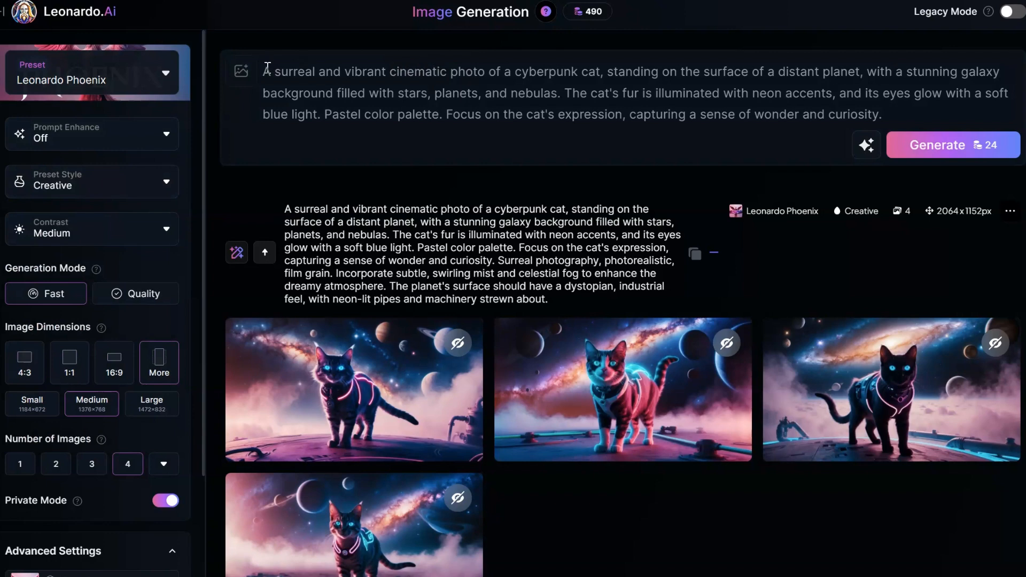
Shorten the start of the prompt to "A cyberpunk cat standing on the surface of a distant planet" by removing the style words and the comma.
{"action": "left_click_drag", "start_coordinate": [274, 71], "coordinate": [289, 71]}
{"action": "left_click_drag", "start_coordinate": [282, 71], "coordinate": [500, 71]}
{"action": "key", "text": "ctrl+BackSpace"}
{"action": "key", "text": "ctrl+BackSpace"}
{"action": "key", "text": "ctrl+BackSpace"}
{"action": "key", "text": "ctrl+BackSpace"}
{"action": "key", "text": "ctrl+BackSpace"}
{"action": "key", "text": "ctrl+BackSpace"}
{"action": "key", "text": "ctrl+BackSpace"}
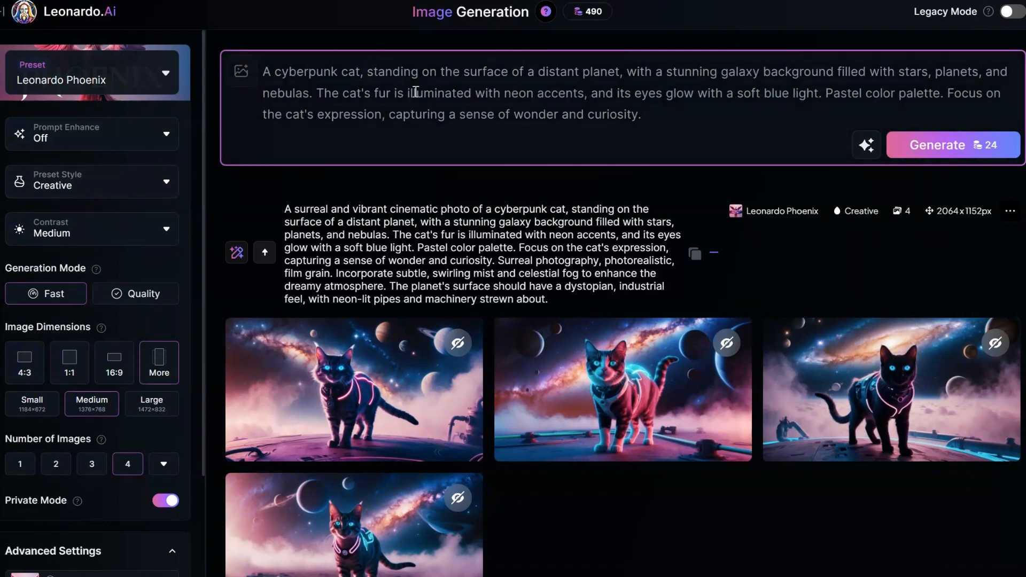
{"action": "key", "text": "BackSpace"}
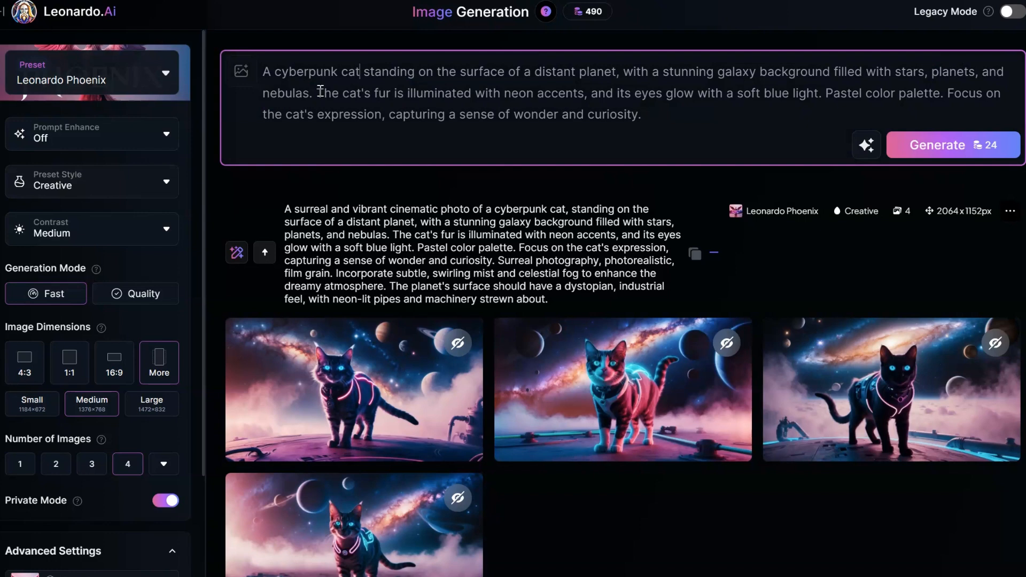
Delete the prompt sentences about the cat's illuminated fur and glowing eyes and about its expression, ending the prompt at "Pastel color palette.".
{"action": "left_click_drag", "start_coordinate": [321, 90], "coordinate": [830, 101]}
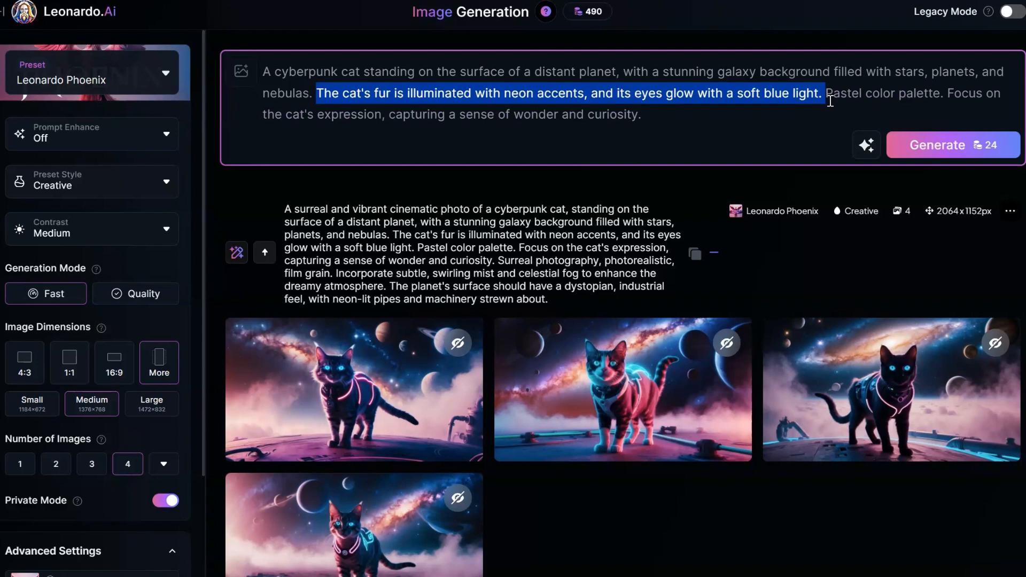
{"action": "key", "text": "BackSpace"}
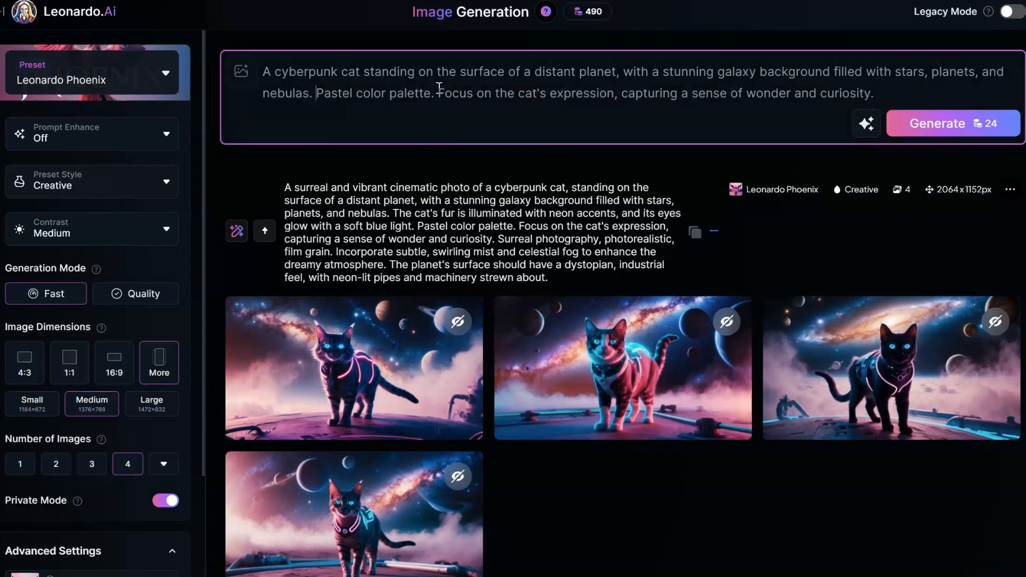
{"action": "left_click_drag", "start_coordinate": [438, 88], "coordinate": [937, 97]}
{"action": "key", "text": "BackSpace"}
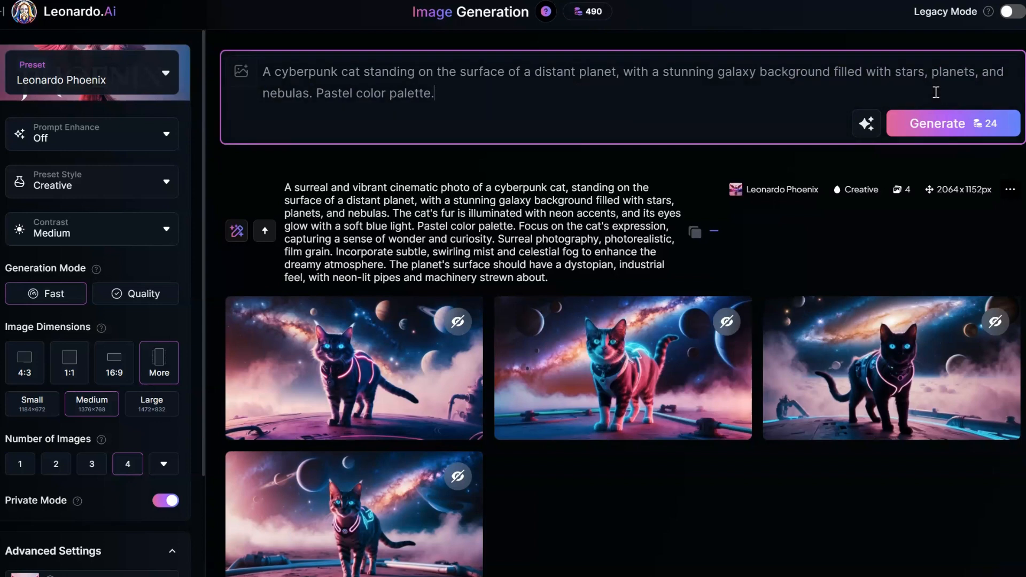
Generate four images from the shortened cyberpunk cat prompt and open the first result enlarged.
{"action": "key", "text": "Return"}
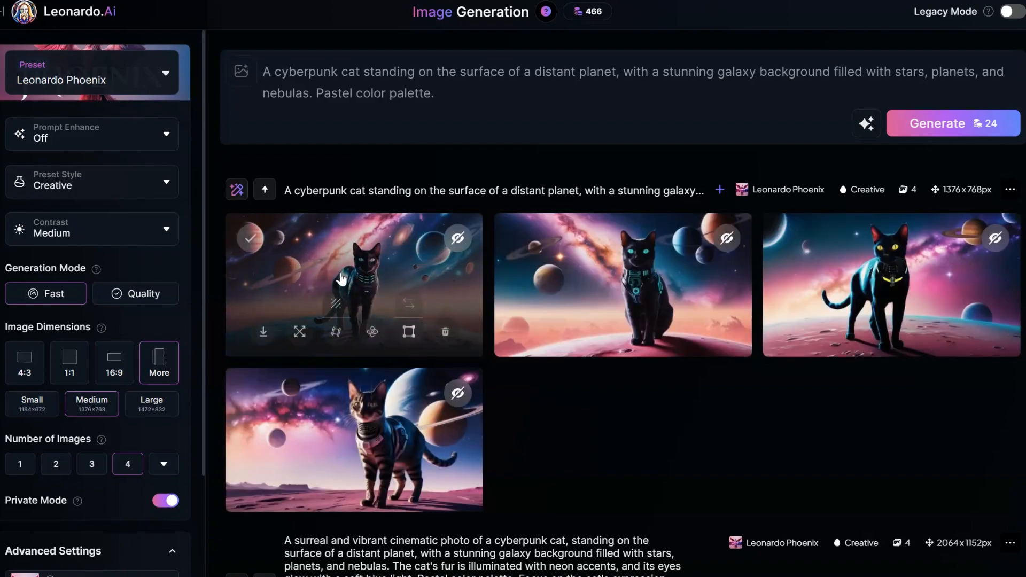
{"action": "left_click", "coordinate": [343, 278]}
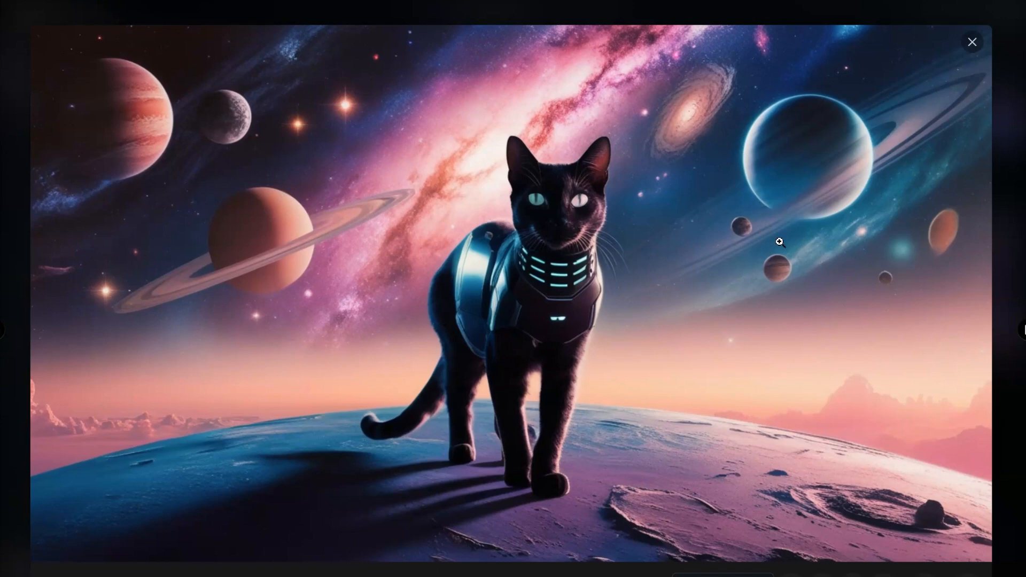
Examine the other three enlarged images of the newest cyberpunk cat set and close the image viewer.
{"action": "key", "text": "Right"}
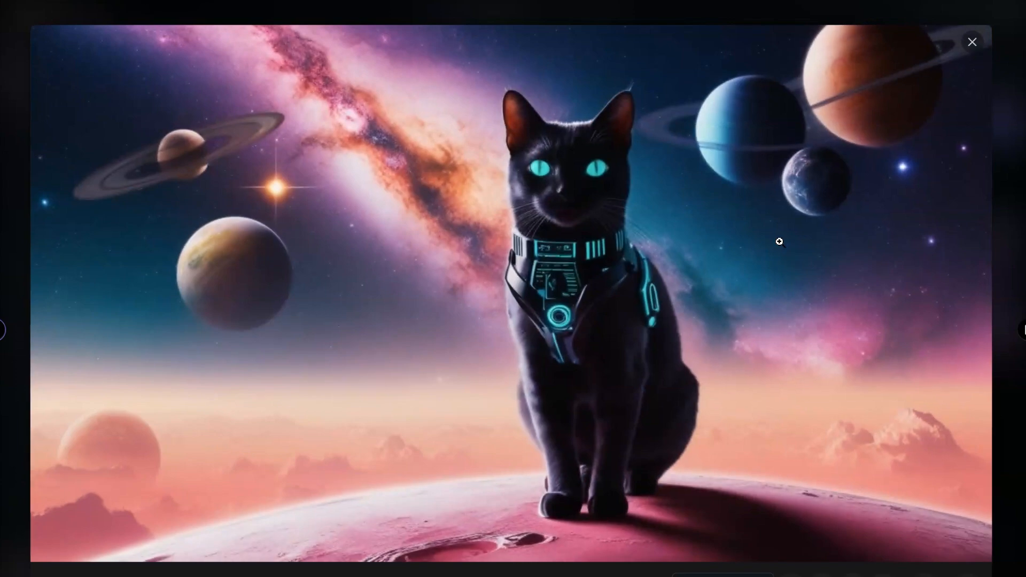
{"action": "key", "text": "Right"}
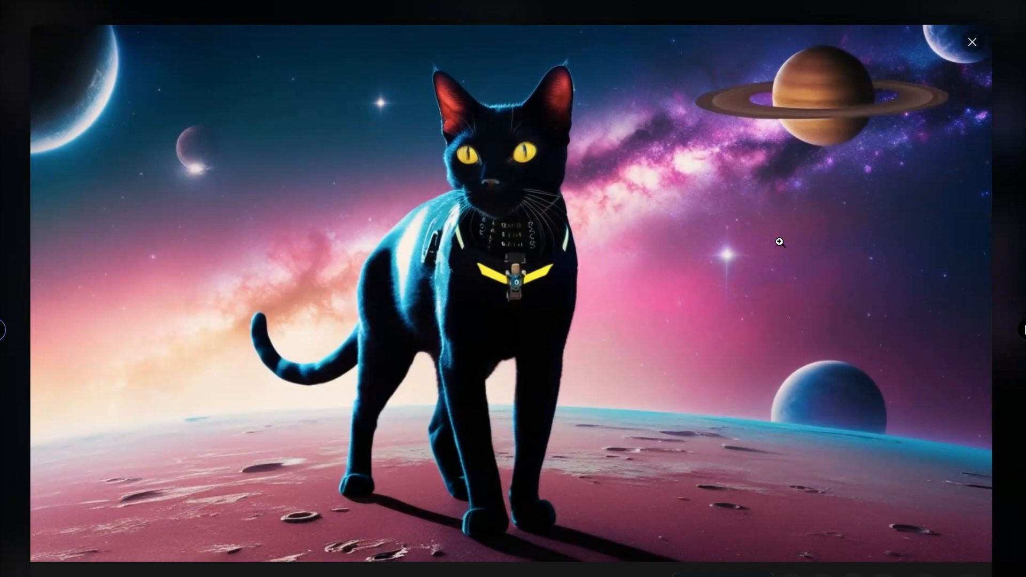
{"action": "key", "text": "Right"}
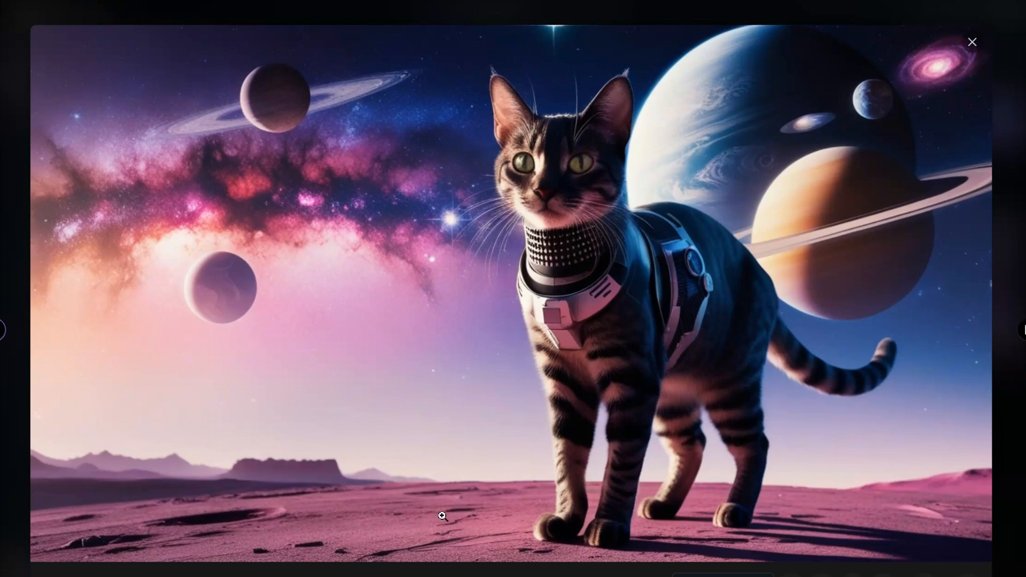
{"action": "left_click", "coordinate": [972, 42]}
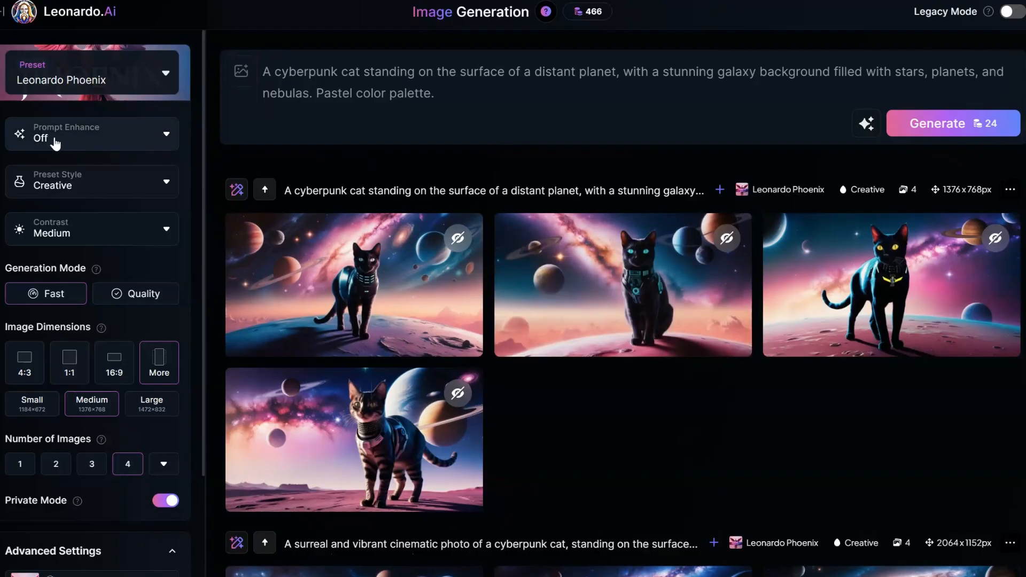
Set Prompt Enhance to Auto and rewrite the cyberpunk cat prompt with Improve Prompt.
{"action": "left_click", "coordinate": [161, 139]}
{"action": "left_click", "coordinate": [43, 176]}
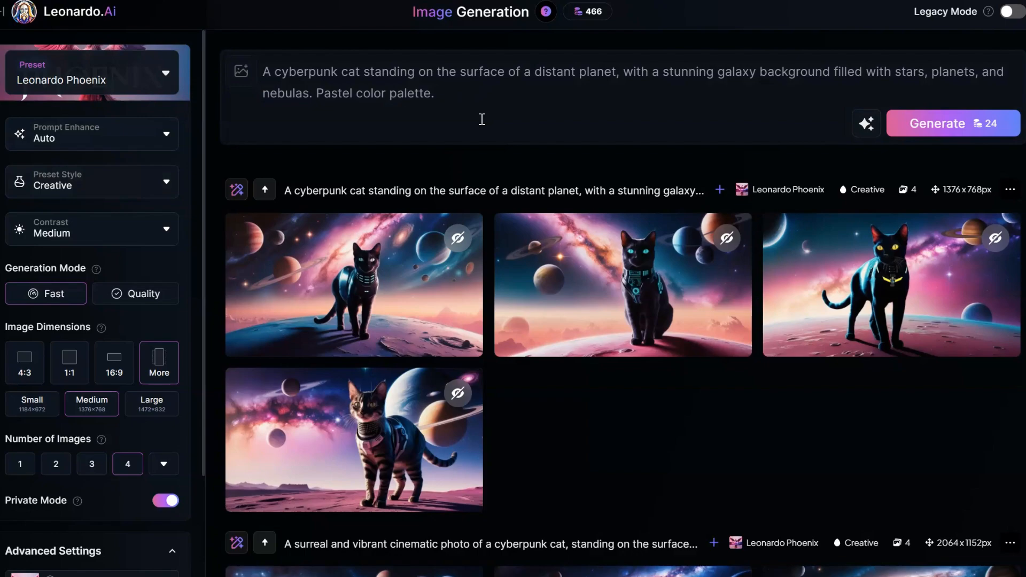
{"action": "scroll", "coordinate": [482, 119], "scroll_direction": "down", "scroll_amount": 15}
{"action": "left_click", "coordinate": [867, 128]}
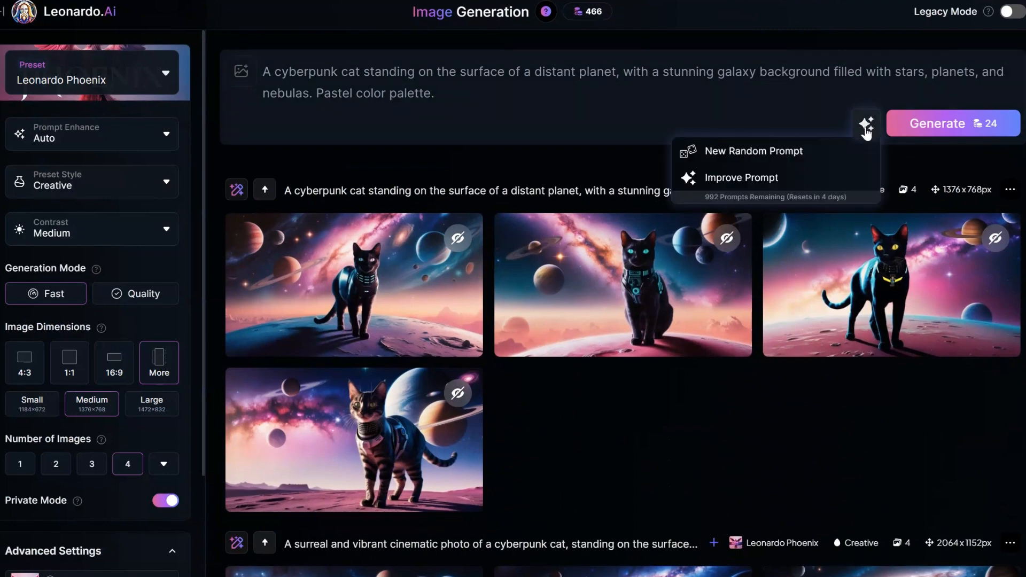
{"action": "left_click", "coordinate": [831, 182]}
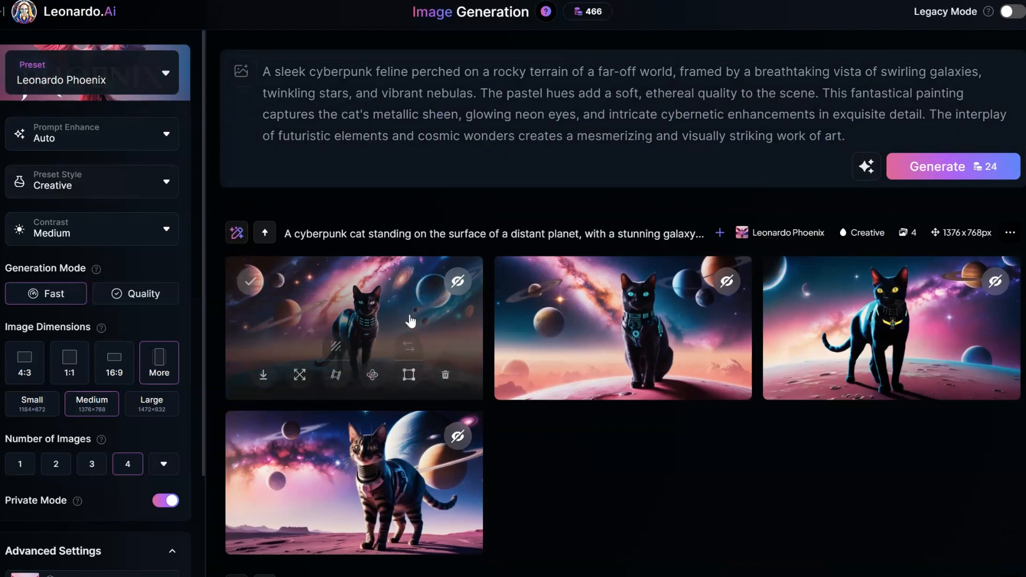
Generate a variation of the newest cat set using Edit with AI and the instruction "Make the subject a dog instead of a cat.".
{"action": "left_click", "coordinate": [720, 233]}
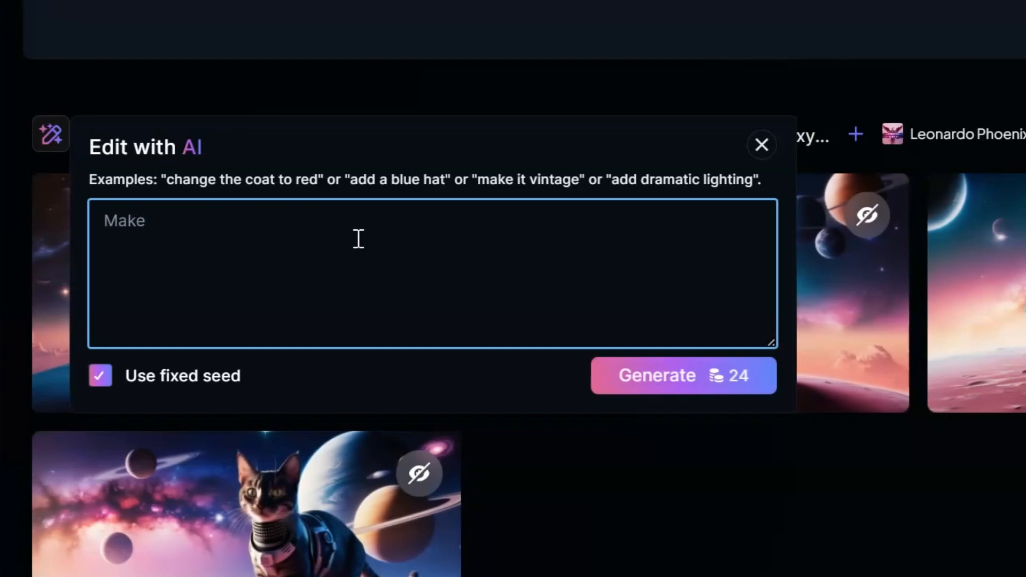
{"action": "type", "text": "the subject a do"}
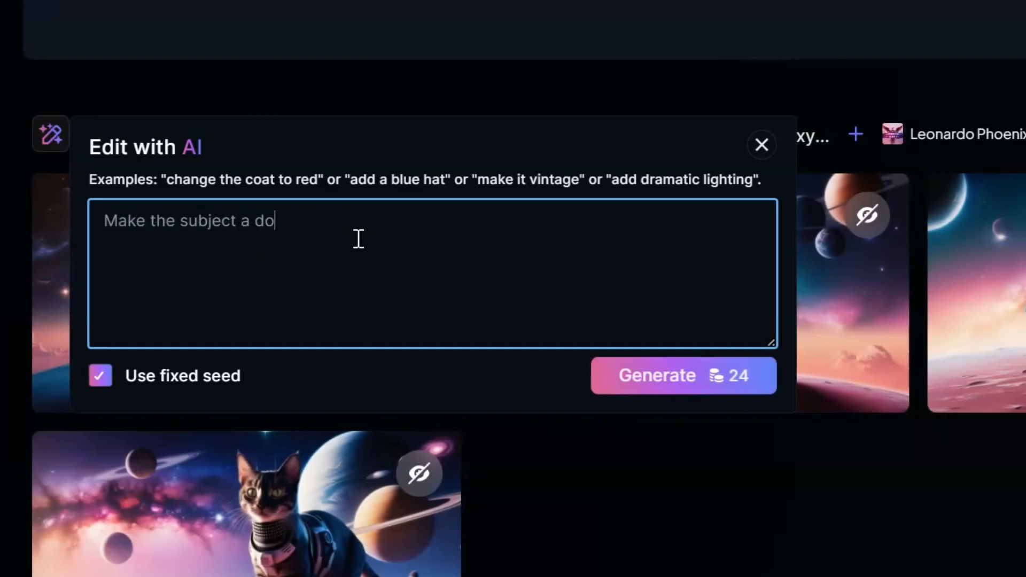
{"action": "type", "text": "g instead of a cay"}
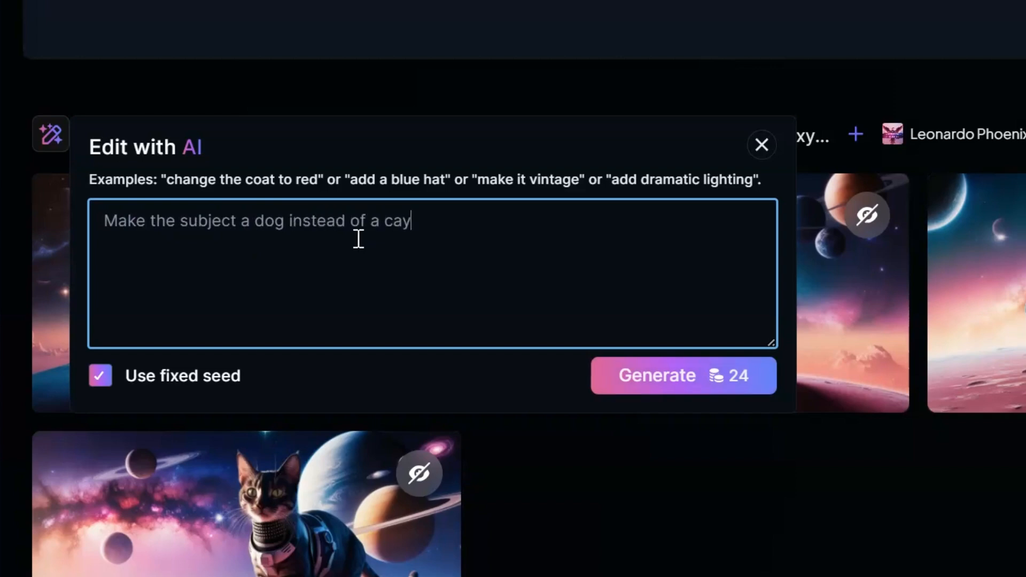
{"action": "key", "text": "BackSpace"}
{"action": "type", "text": "t."}
{"action": "key", "text": "Return"}
Examine the four generated cyberpunk dog images enlarged, one after another.
{"action": "mouse_move", "coordinate": [199, 139]}
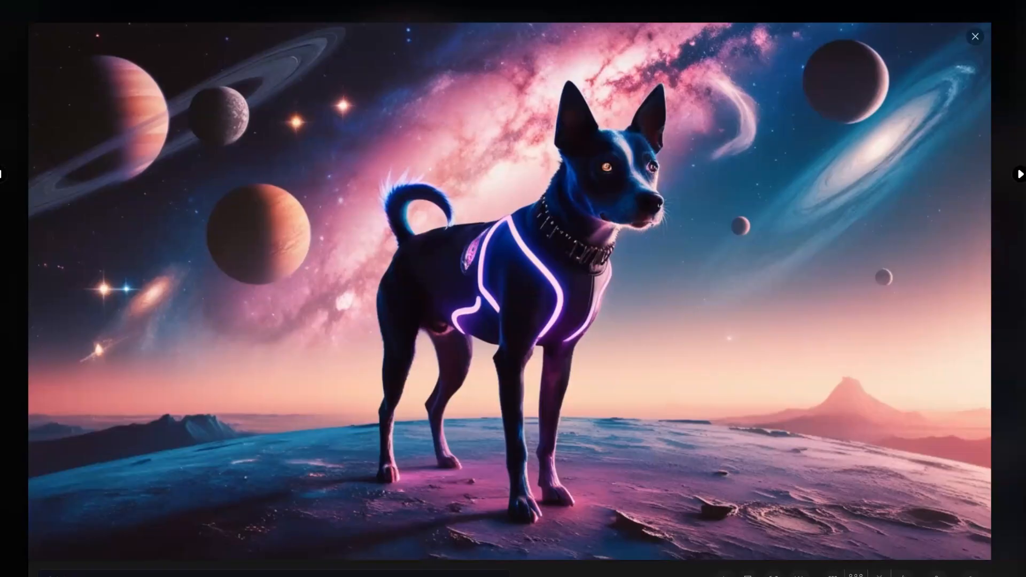
{"action": "key", "text": "Right"}
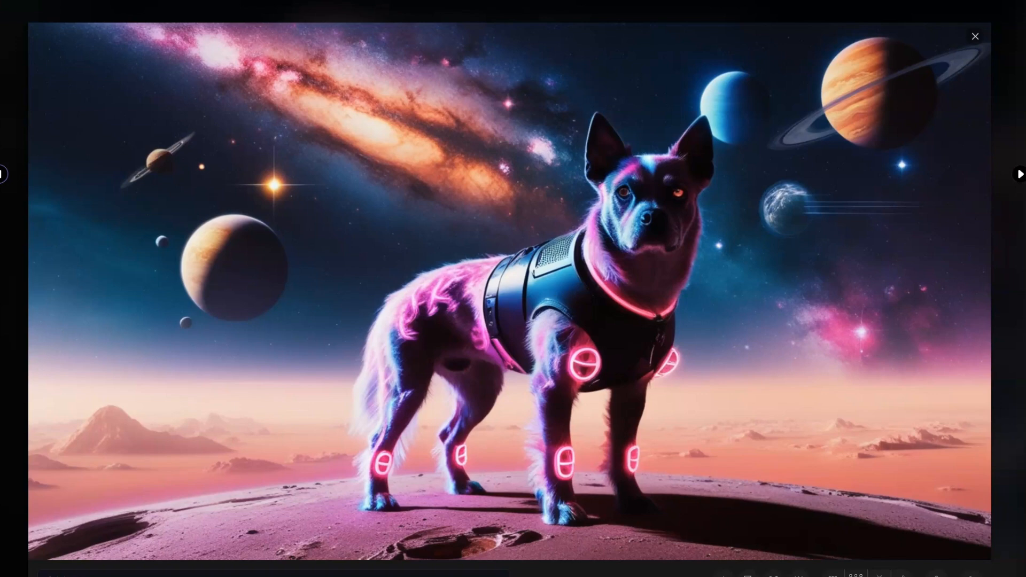
{"action": "key", "text": "Right"}
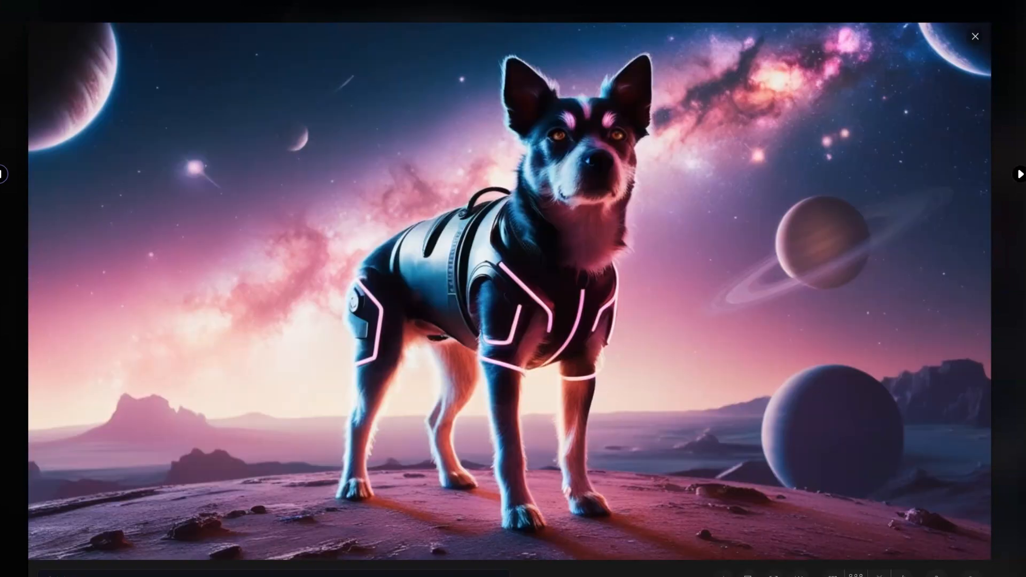
{"action": "key", "text": "Right"}
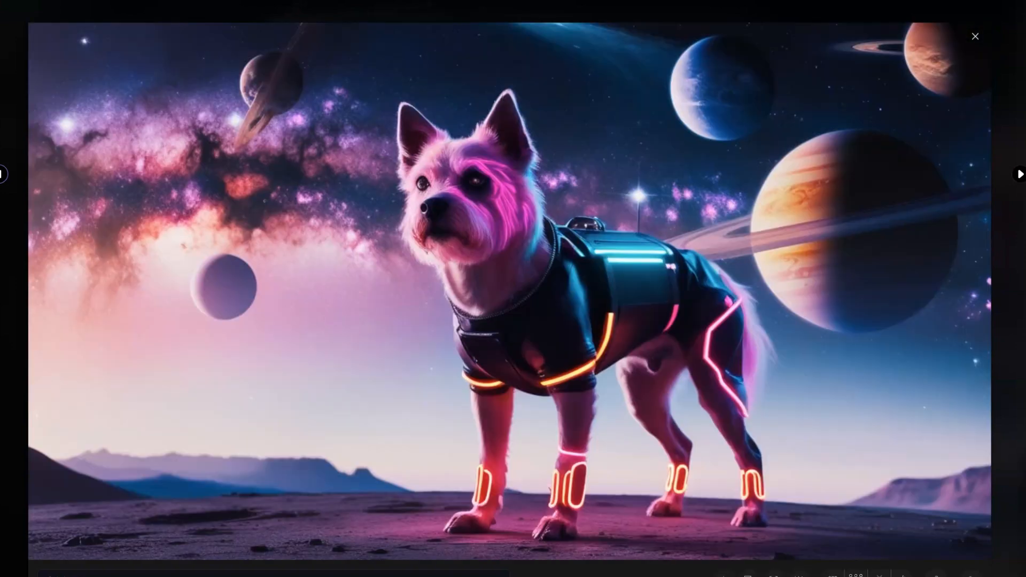
Compare the dog images with the two earlier cyberpunk cat sets in enlarged view and close the viewer.
{"action": "key", "text": "Right"}
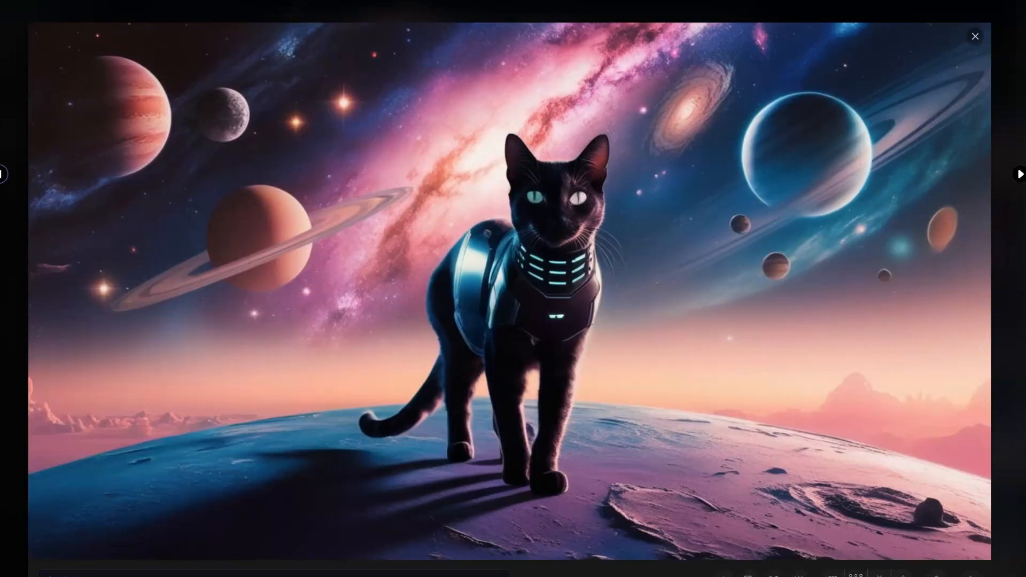
{"action": "key", "text": "Right"}
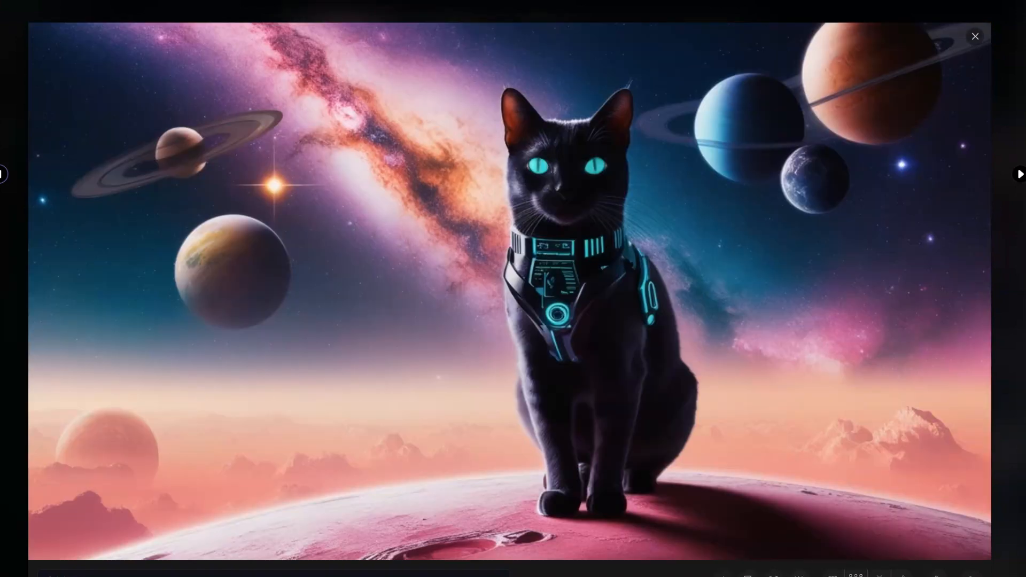
{"action": "key", "text": "Right"}
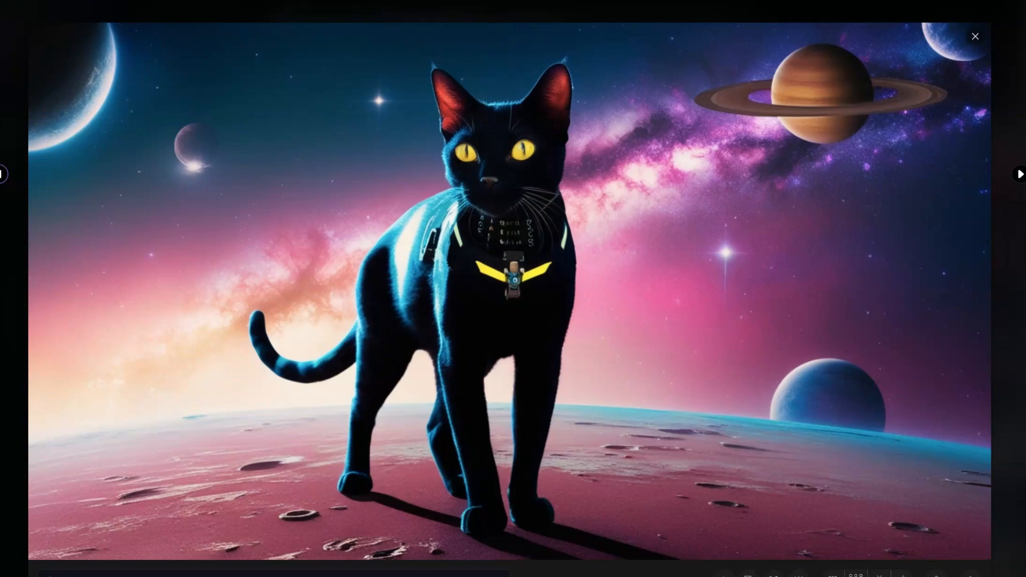
{"action": "key", "text": "Right"}
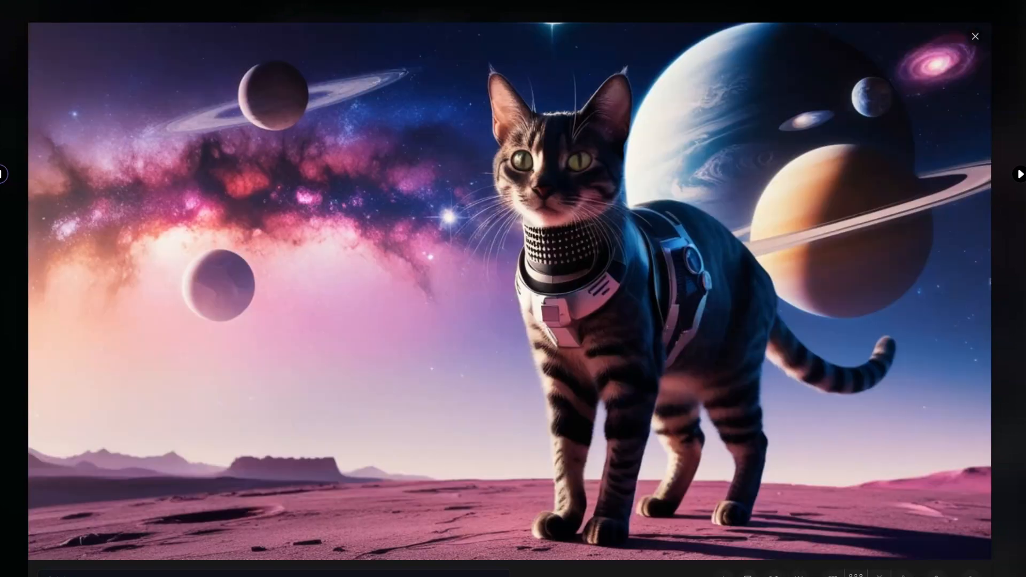
{"action": "key", "text": "Right"}
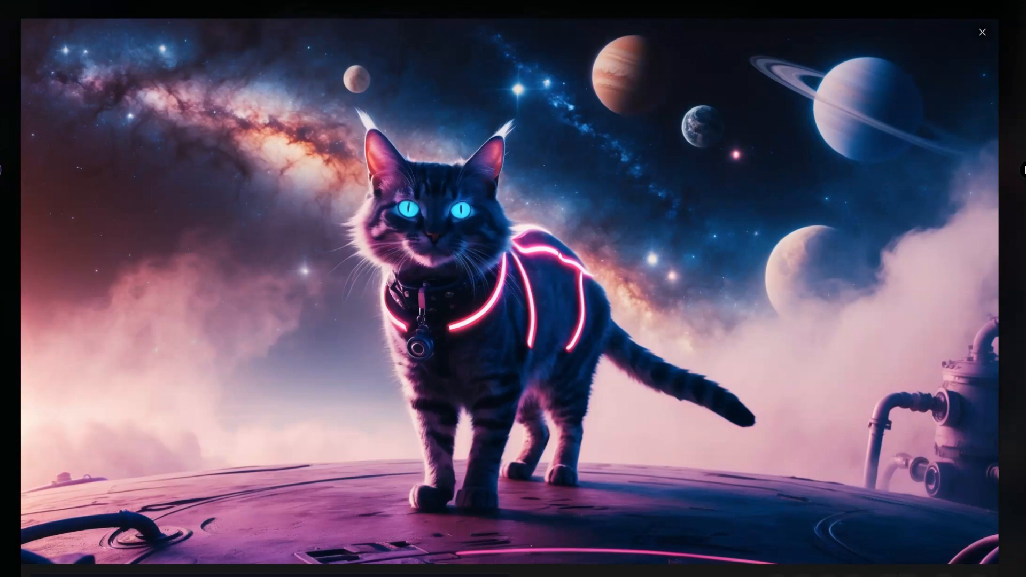
{"action": "key", "text": "Right"}
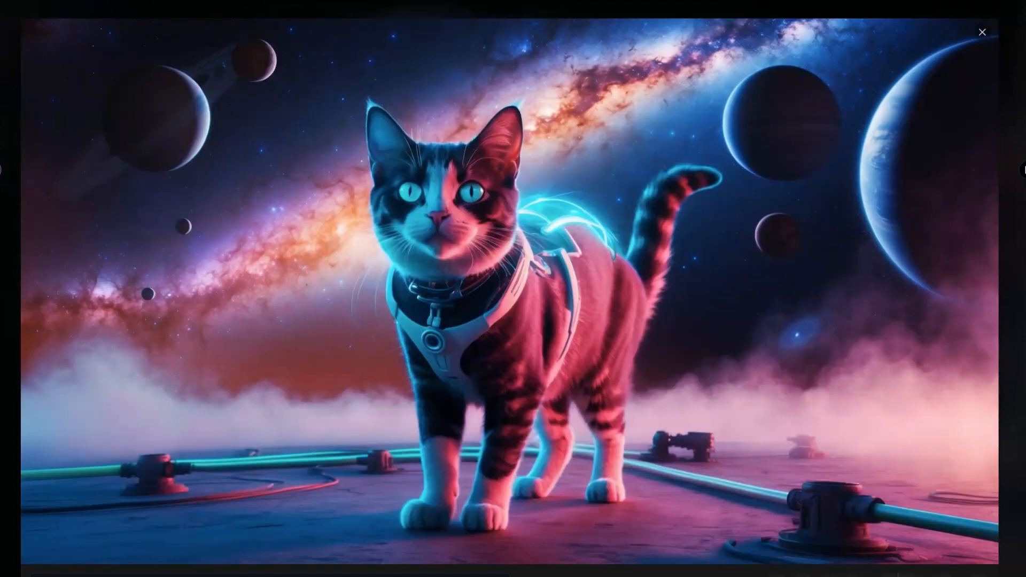
{"action": "key", "text": "Right"}
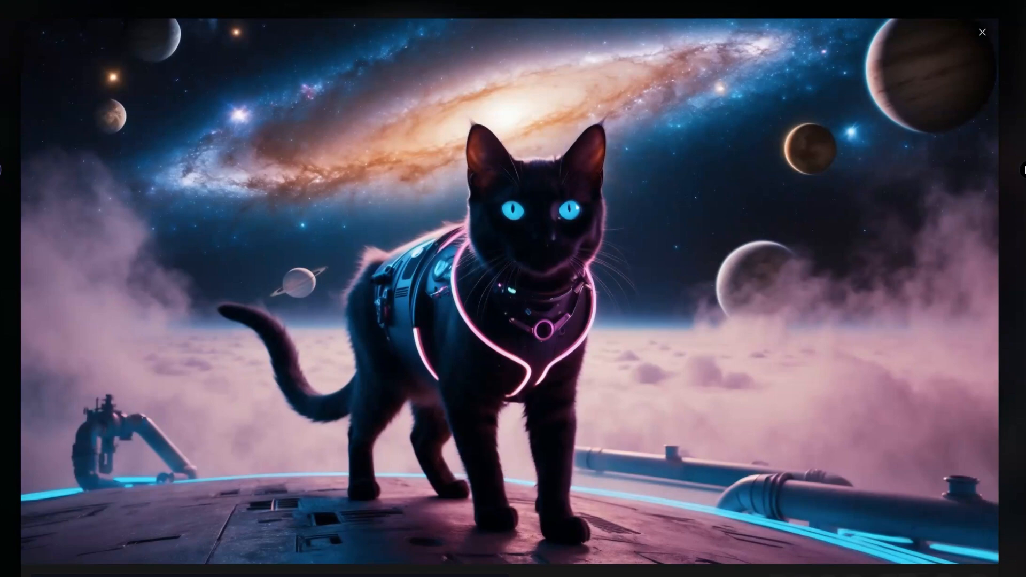
{"action": "key", "text": "Right"}
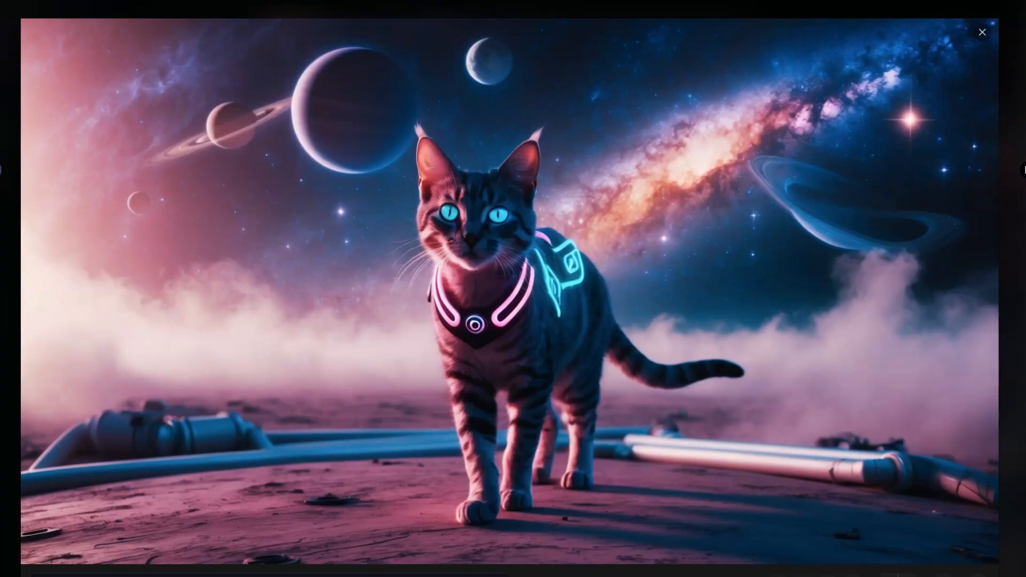
{"action": "key", "text": "Escape"}
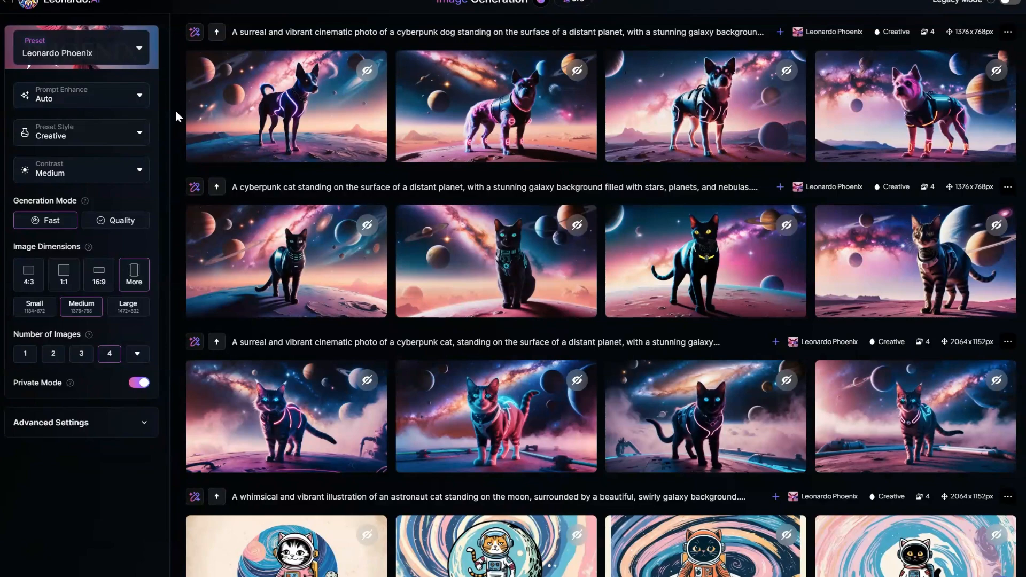
Look through the earlier generations down to the Discord microchip images and return to the cyberpunk dog set.
{"action": "scroll", "coordinate": [175, 110], "scroll_direction": "down", "scroll_amount": 3}
{"action": "scroll", "coordinate": [175, 110], "scroll_direction": "down", "scroll_amount": 7}
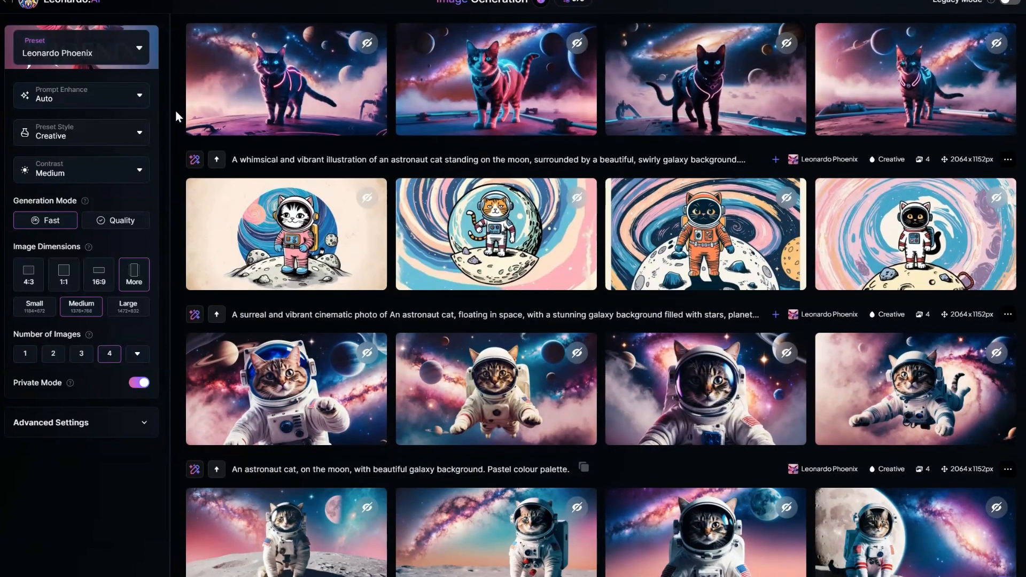
{"action": "scroll", "coordinate": [175, 110], "scroll_direction": "down", "scroll_amount": 1}
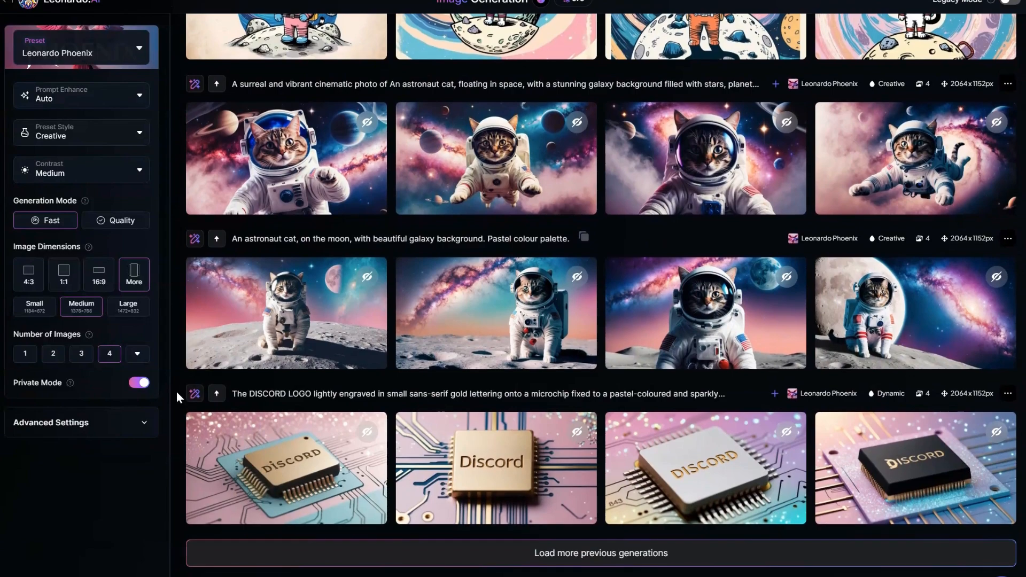
{"action": "scroll", "coordinate": [176, 392], "scroll_direction": "up", "scroll_amount": 7}
{"action": "scroll", "coordinate": [176, 393], "scroll_direction": "up", "scroll_amount": 5}
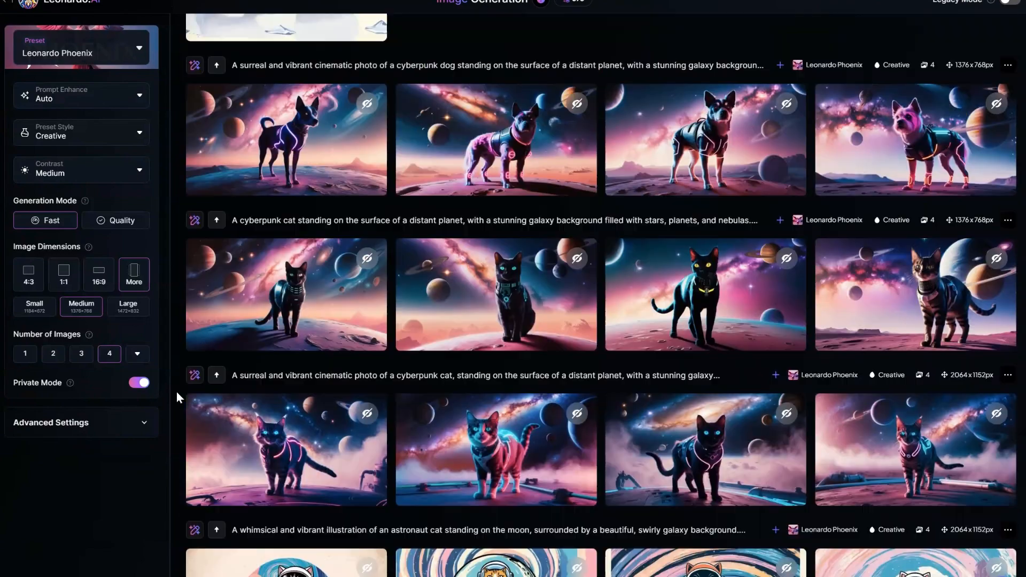